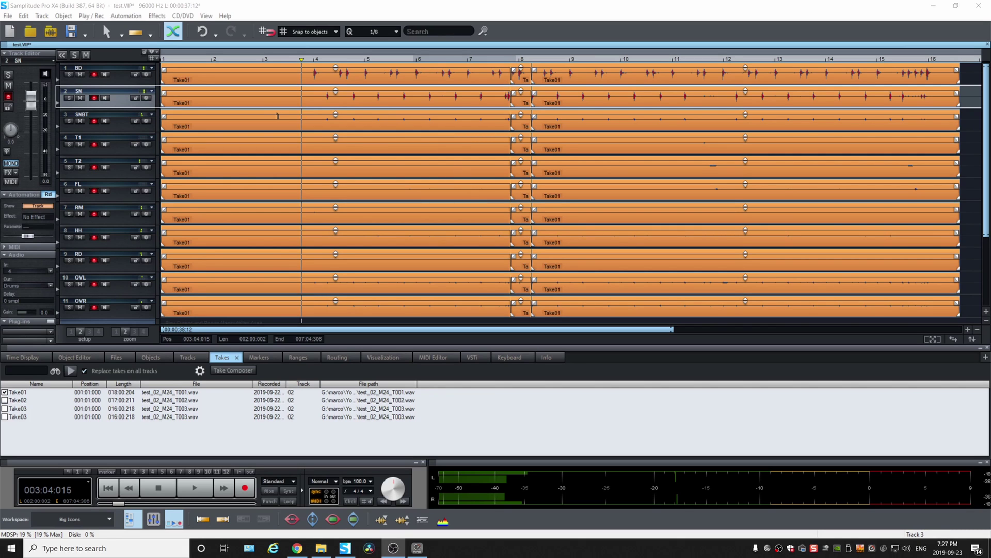
# Select the SN drum track so its recorded takes appear in the Takes list.
pyautogui.click(272, 78)
# Load the SNBT object's takes into the Take Composer and set the play position.
pyautogui.click(272, 126)
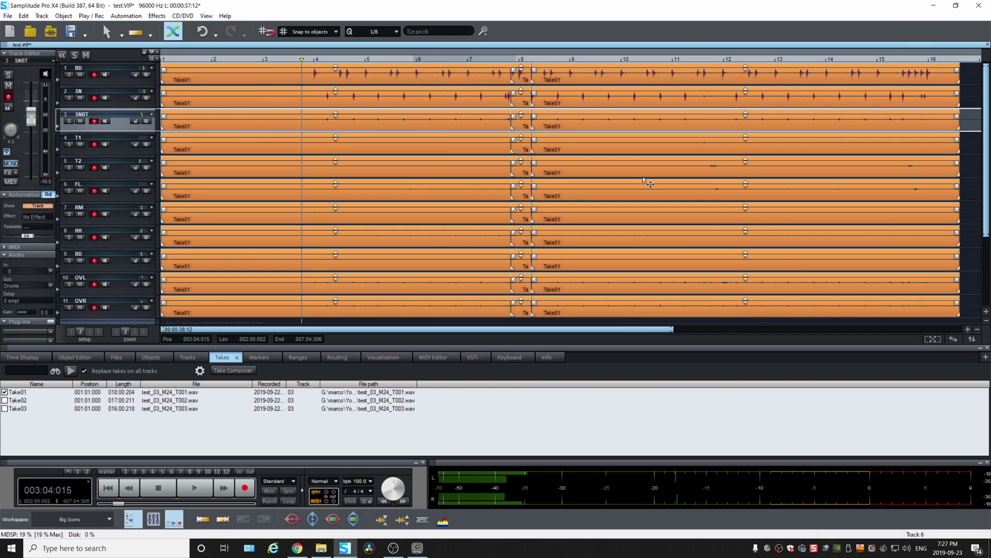
pyautogui.rightClick(309, 128)
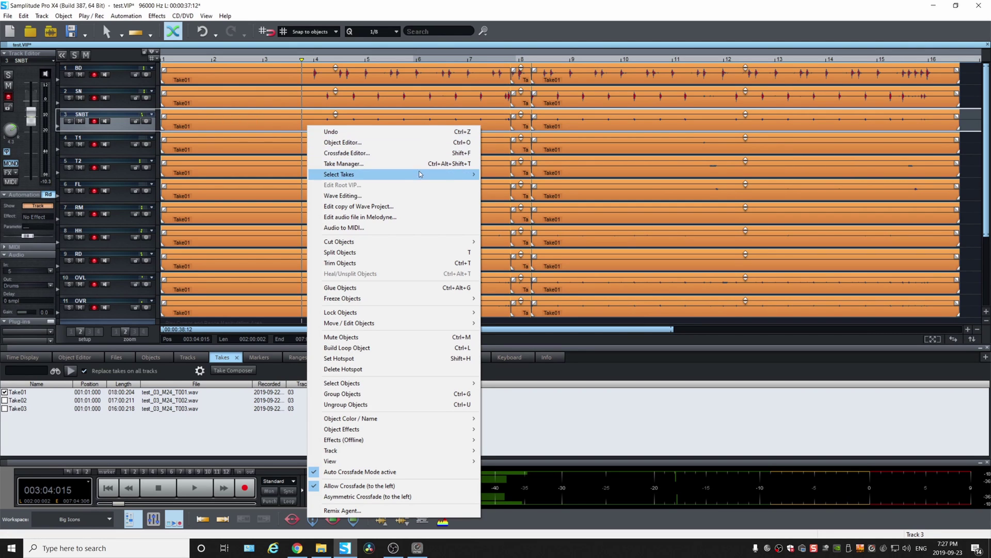
pyautogui.moveTo(423, 176)
pyautogui.click(541, 176)
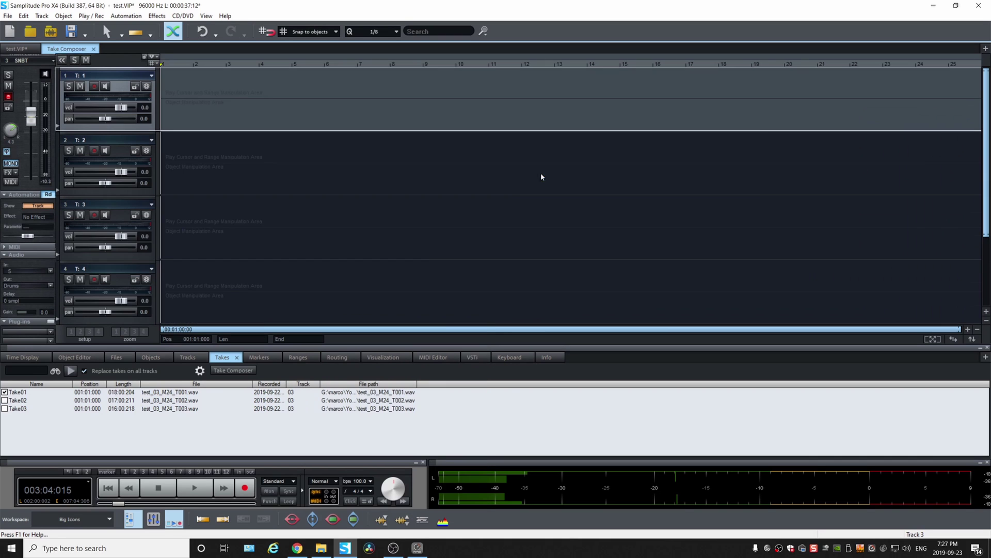
pyautogui.press('Home')
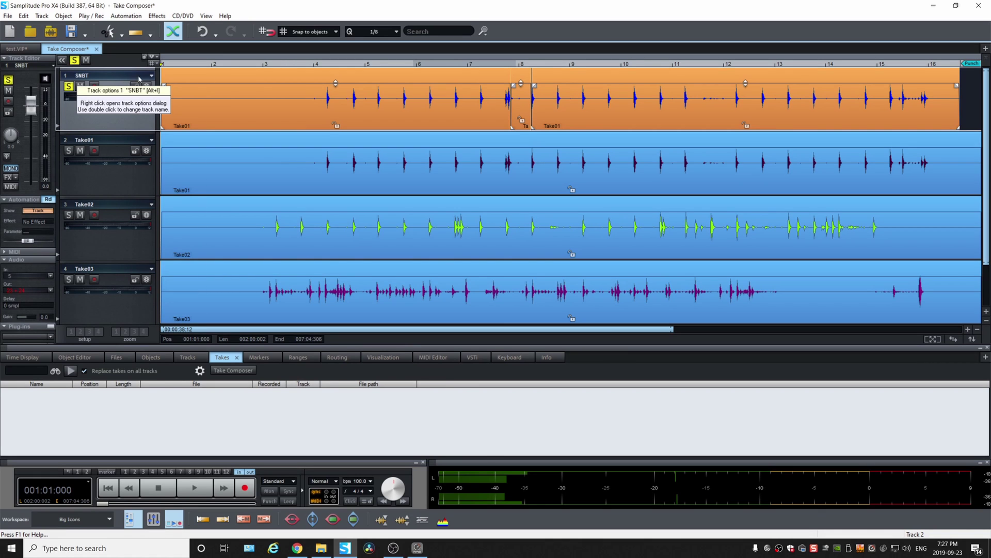
pyautogui.click(493, 64)
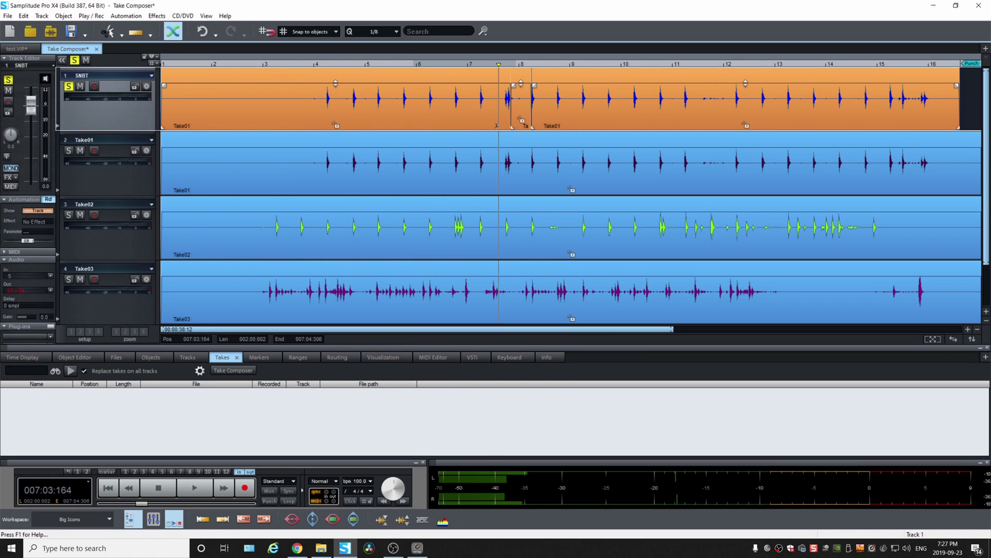
# Play the SNBT takes from the start, soloing Take02 and then Take03 instead.
pyautogui.press('Home')
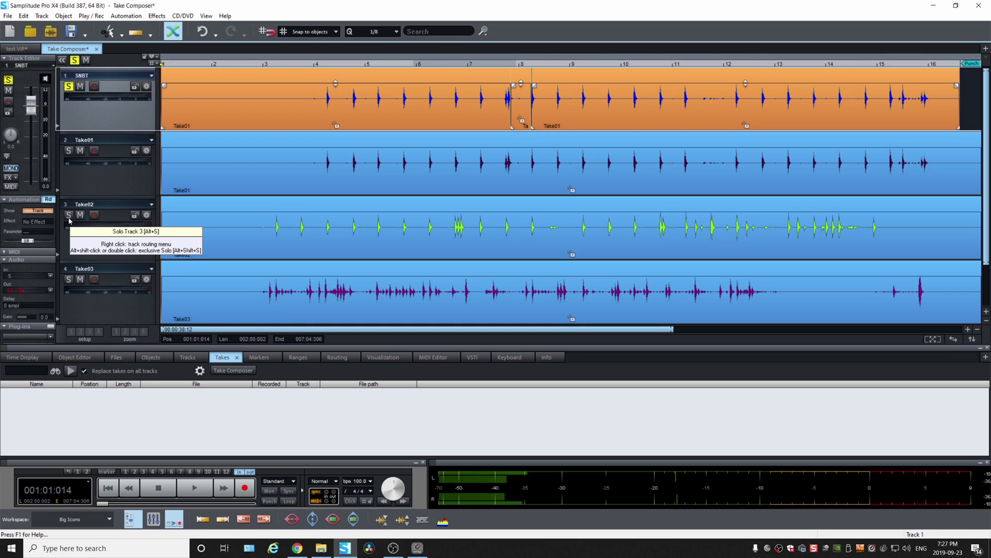
pyautogui.press('space')
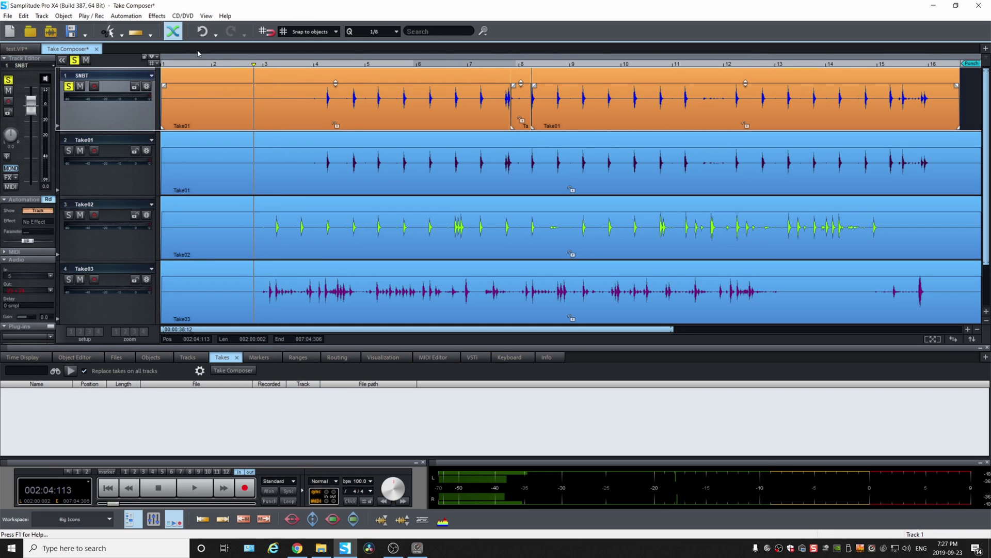
pyautogui.press('space')
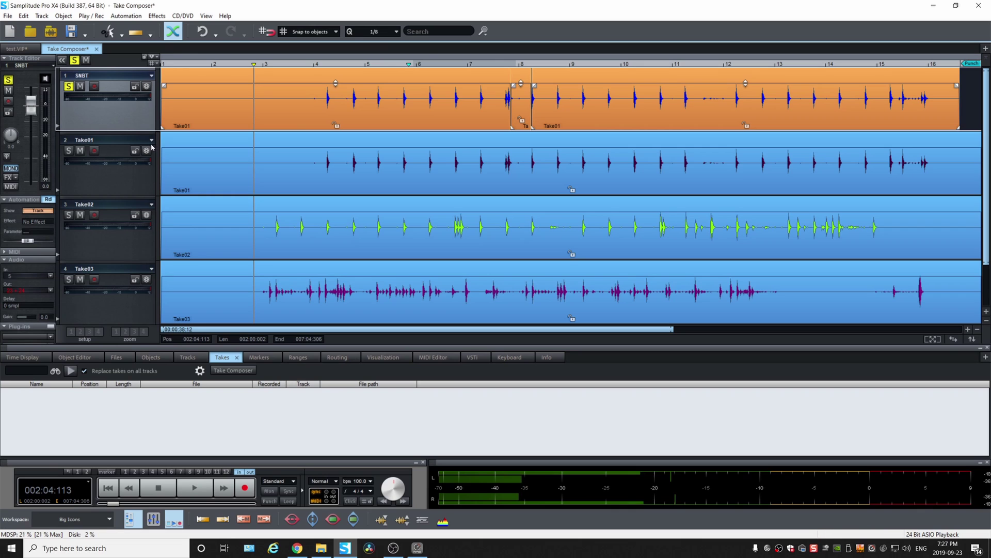
pyautogui.click(69, 216)
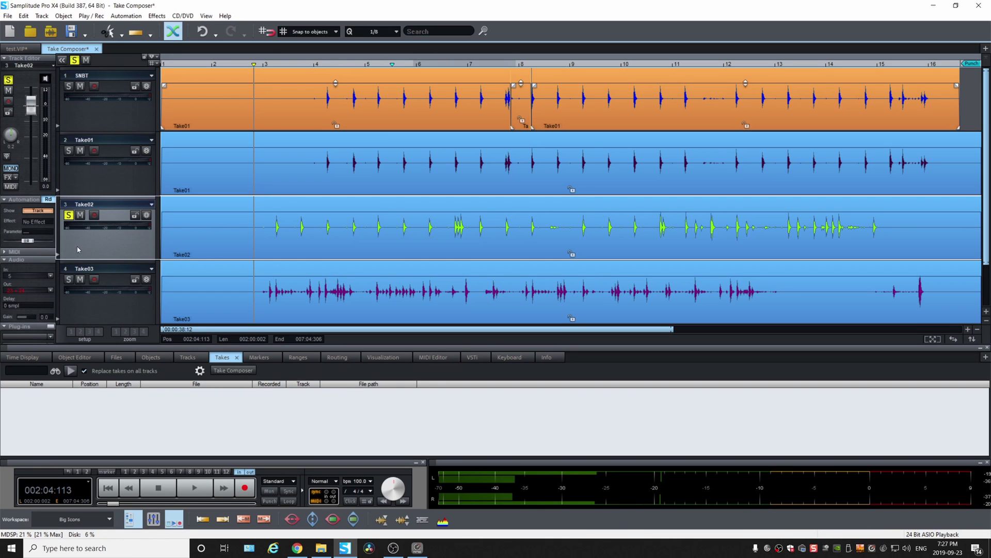
pyautogui.click(69, 279)
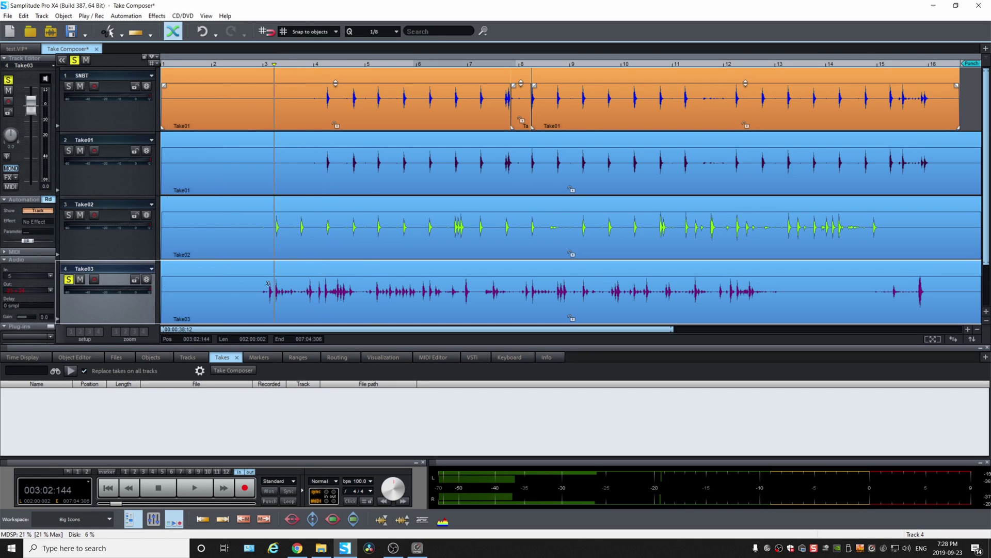
# Replay soloed Take03 from the project start, then unsolo it and close the Take Composer.
pyautogui.click(248, 280)
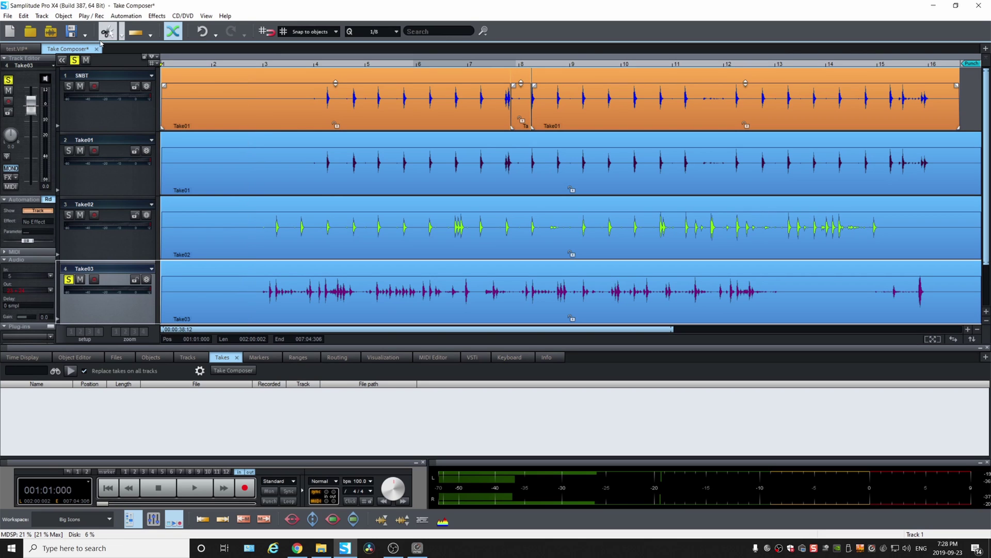
pyautogui.click(313, 202)
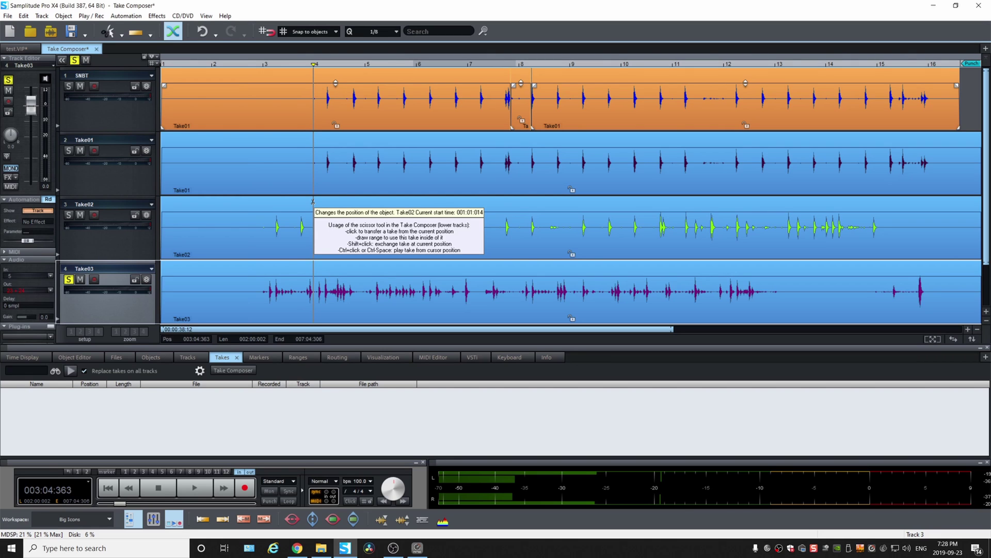
pyautogui.press('Home')
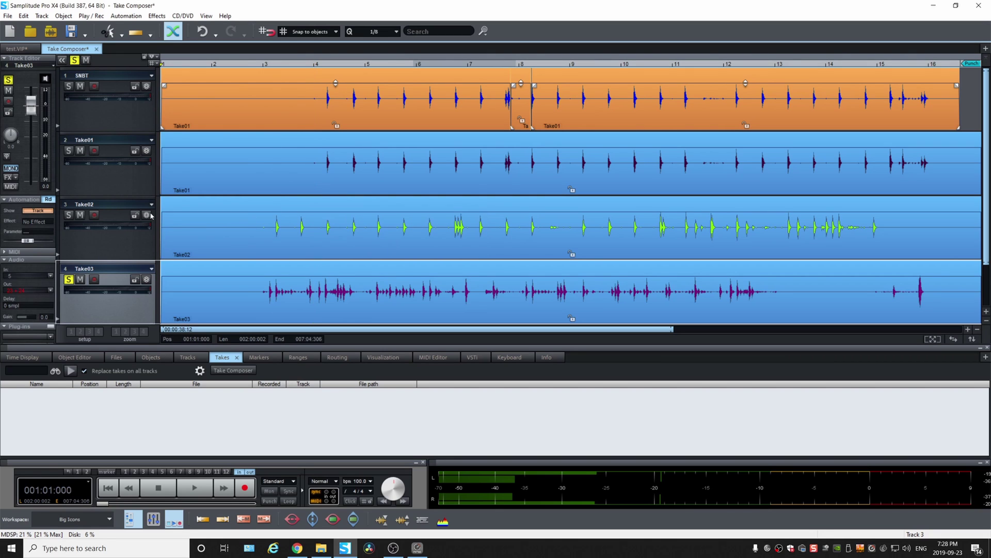
pyautogui.click(222, 114)
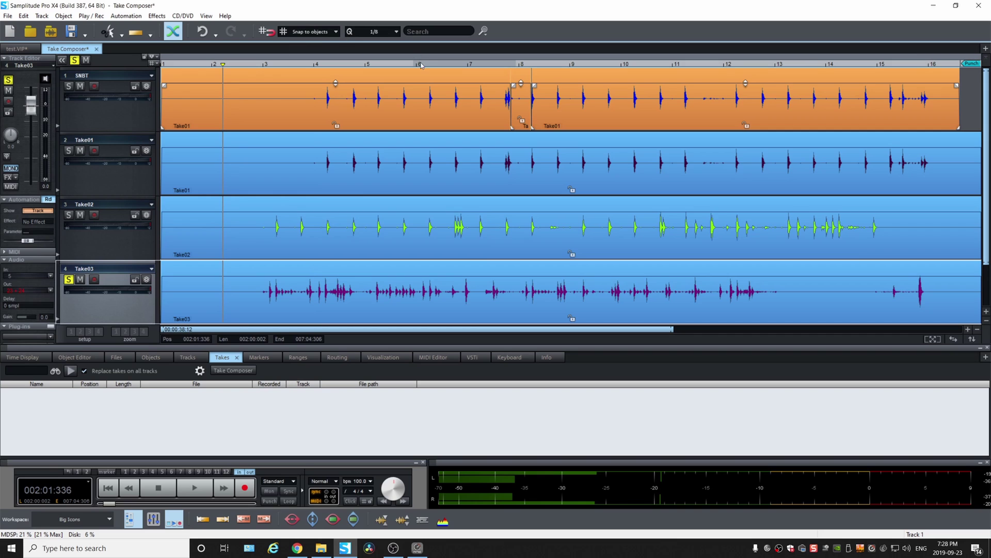
pyautogui.press('Home')
pyautogui.press('space')
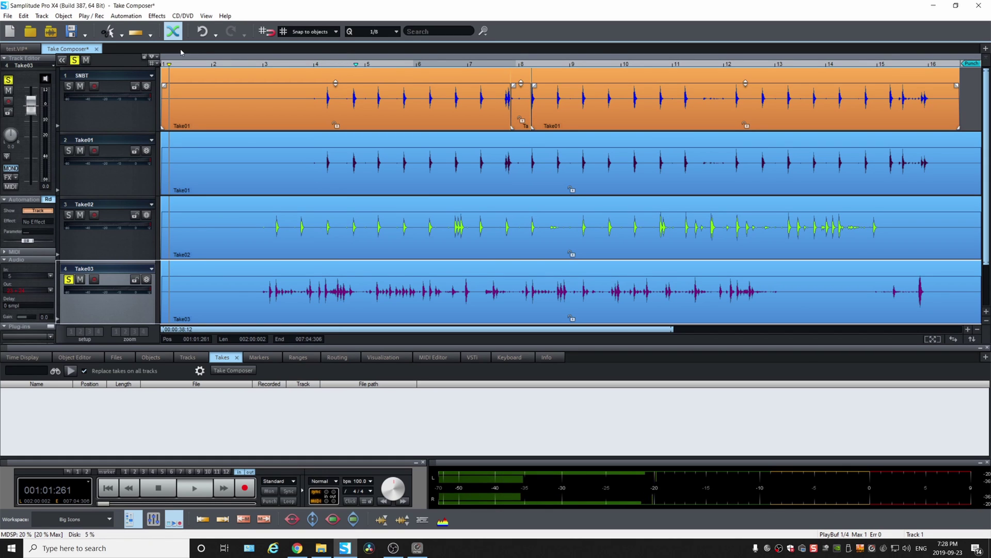
pyautogui.press('space')
pyautogui.click(69, 280)
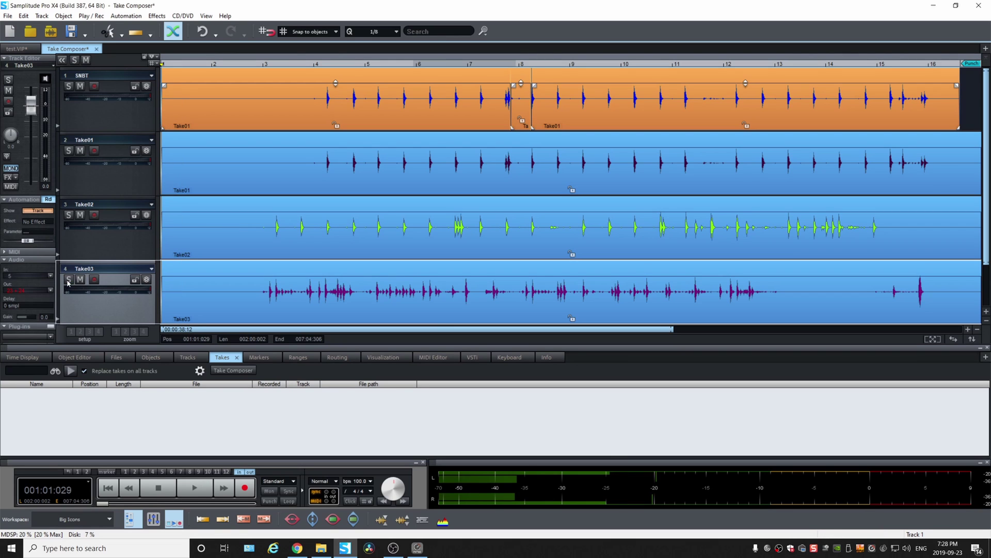
pyautogui.click(96, 49)
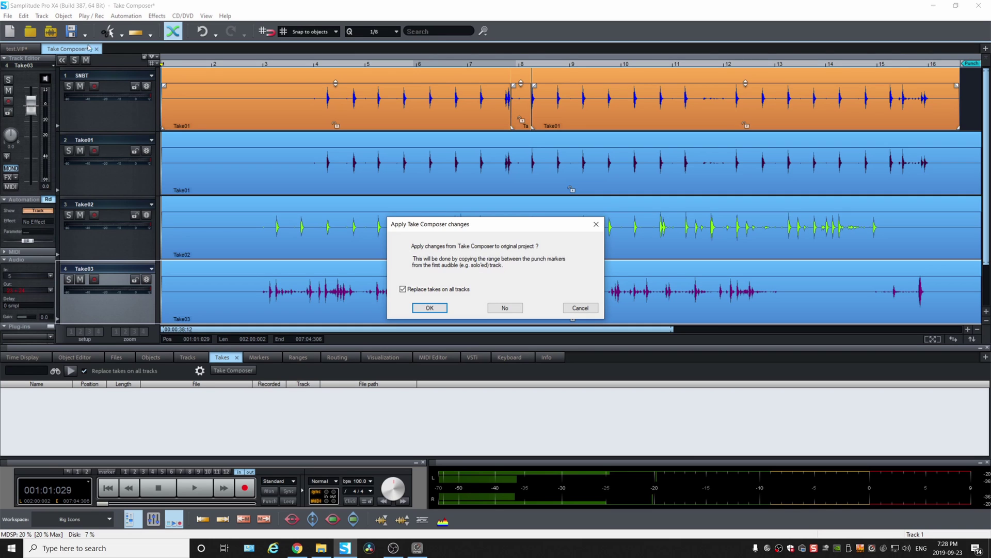
# Decline the Take Composer changes and bring up the Takes list options.
pyautogui.click(505, 309)
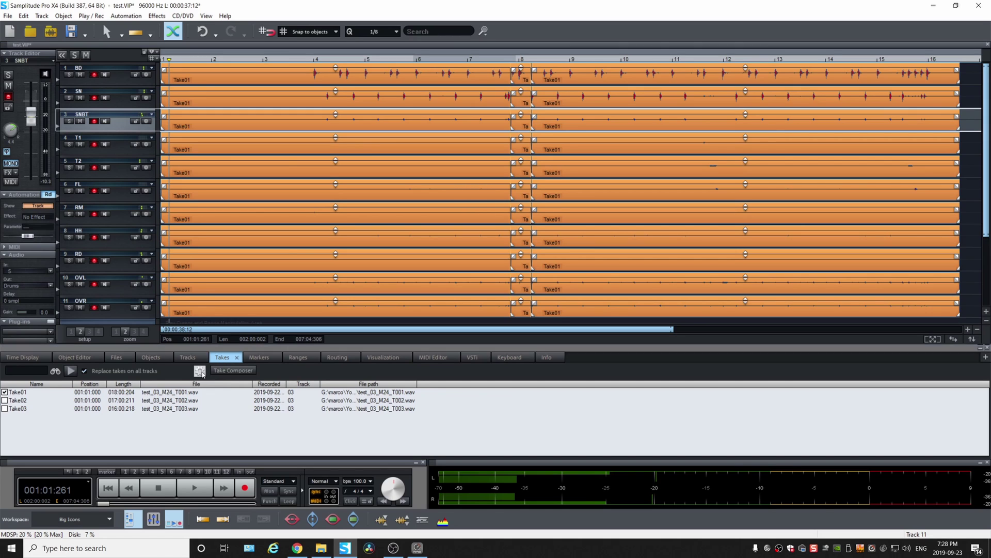
pyautogui.click(201, 371)
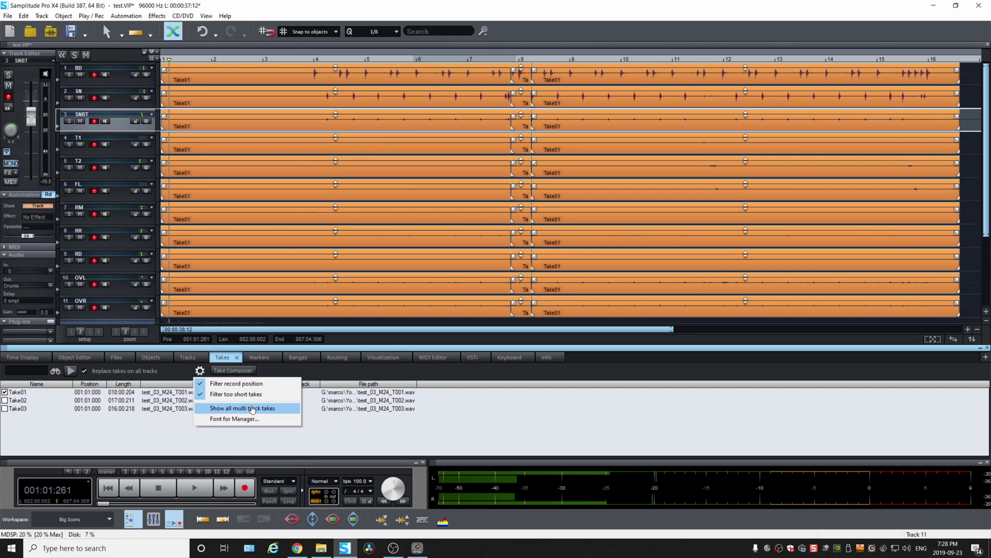
# Enable Show all multi track takes and load all 38 take lanes into the Take Composer.
pyautogui.click(276, 409)
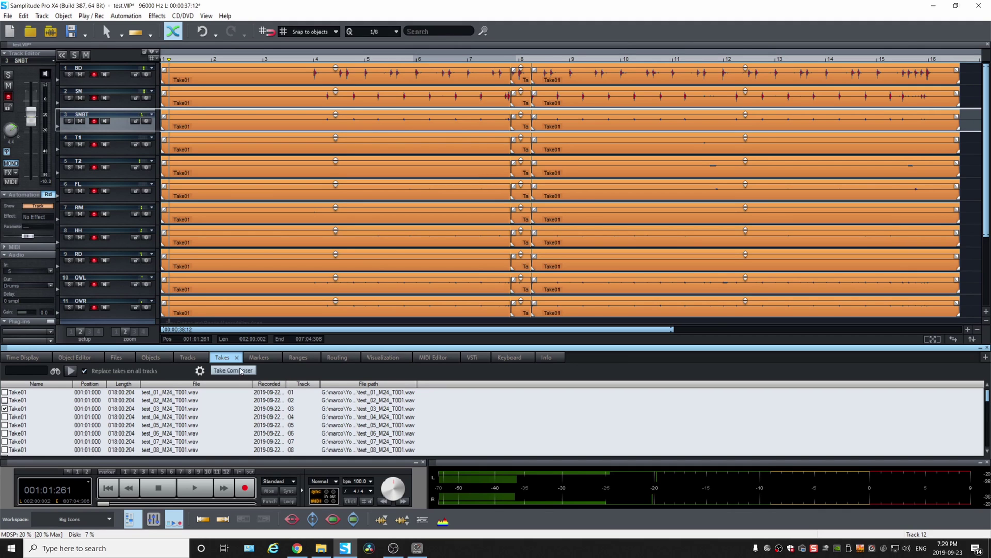
pyautogui.click(241, 370)
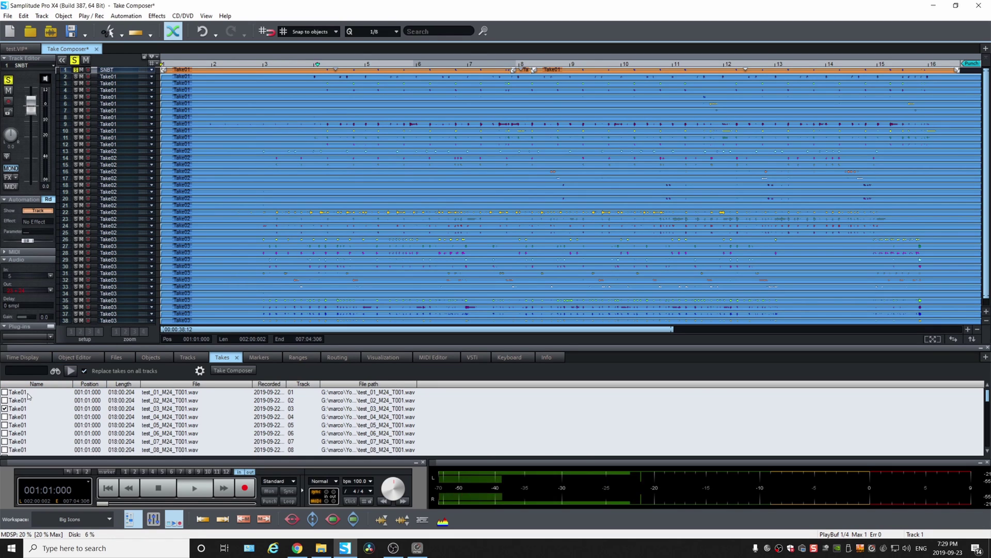
# Briefly play the takes, then place the playhead around the middle of bar 5.
pyautogui.scroll(-3, 47, 410)
pyautogui.scroll(1, 42, 416)
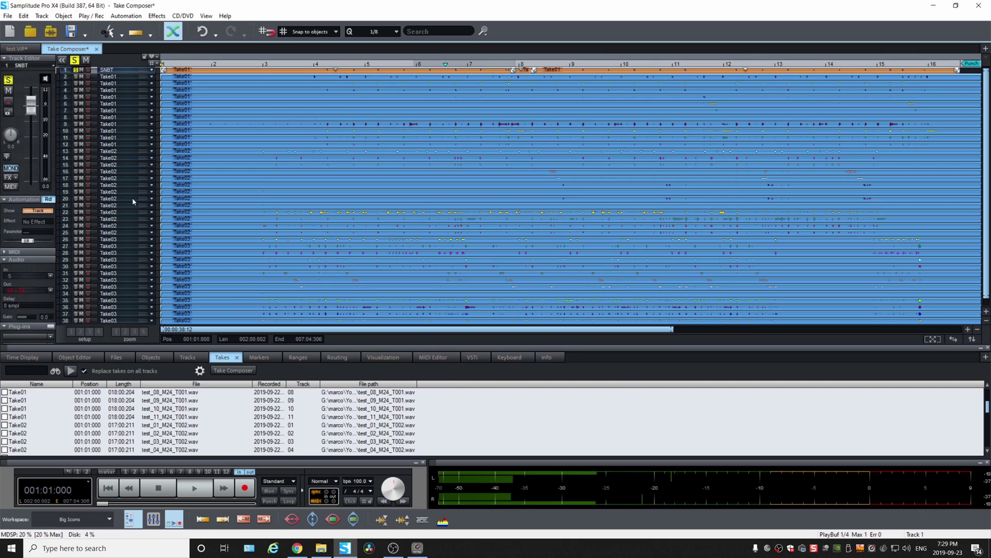
pyautogui.press('space')
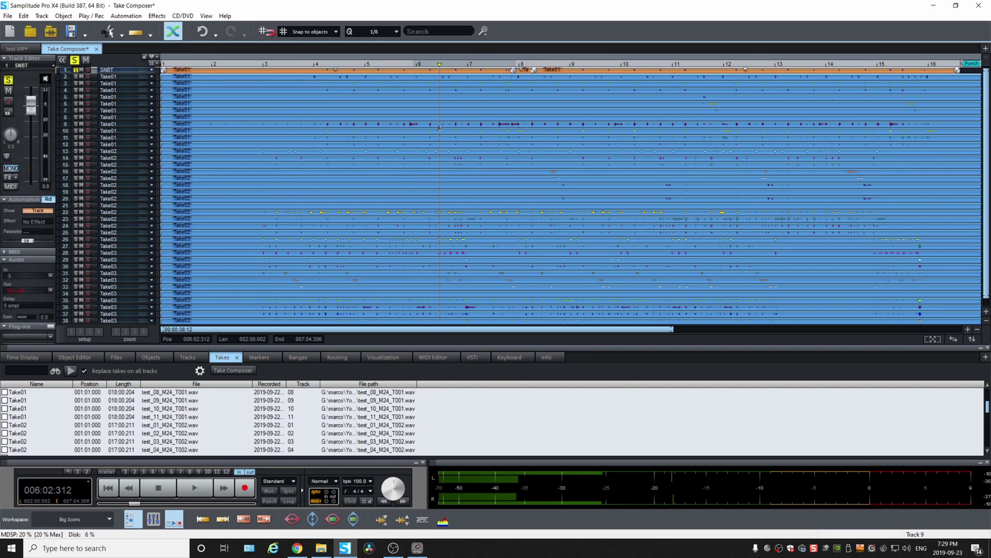
pyautogui.press('space')
pyautogui.click(366, 133)
pyautogui.click(410, 157)
pyautogui.moveTo(388, 152); pyautogui.dragTo(394, 154)
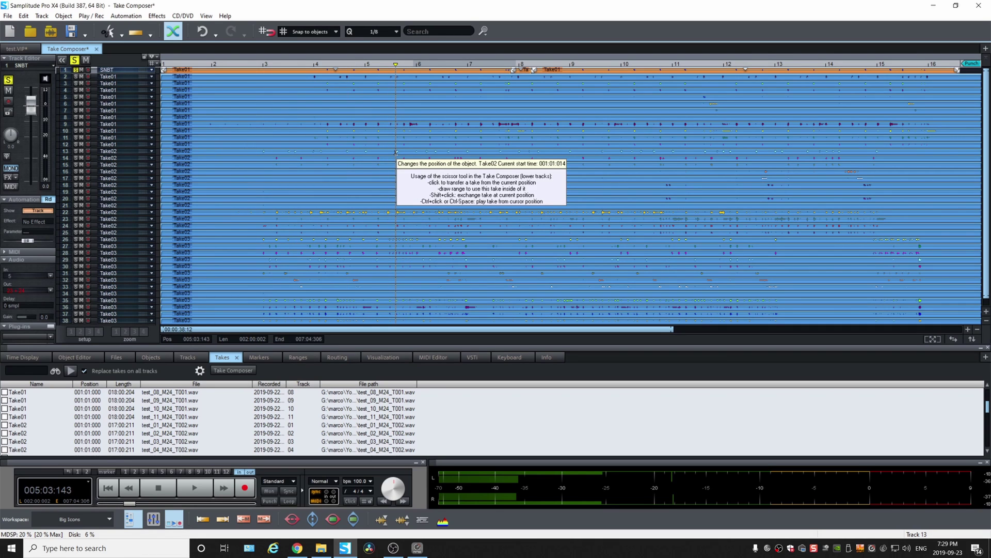
# Comp Take02 from about bar 5.5 to 6.5, audition it, and return to 001:01:000.
pyautogui.moveTo(396, 153); pyautogui.dragTo(465, 229)
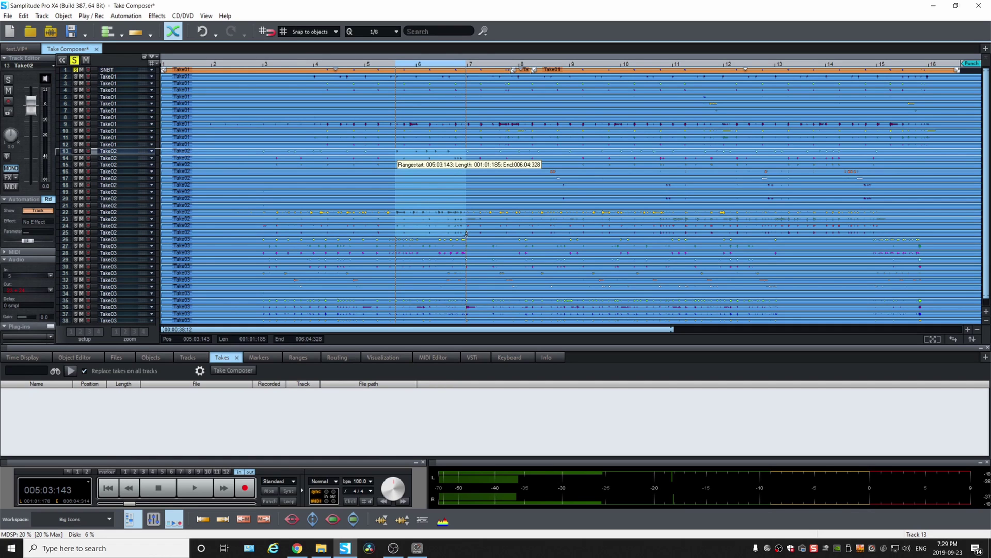
pyautogui.moveTo(466, 235); pyautogui.dragTo(468, 234)
pyautogui.click(442, 240)
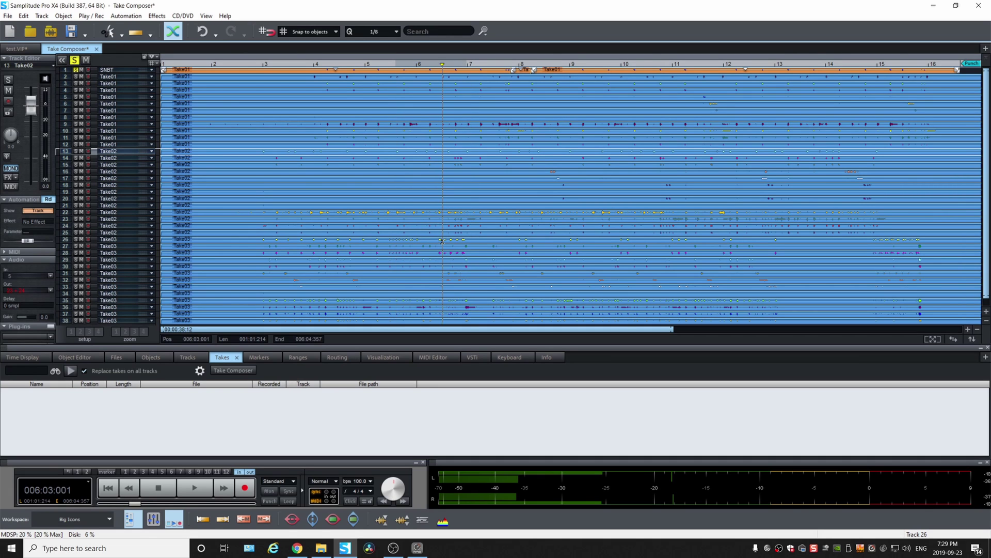
pyautogui.press('space')
pyautogui.click(339, 94)
pyautogui.click(206, 110)
pyautogui.click(168, 117)
pyautogui.click(176, 65)
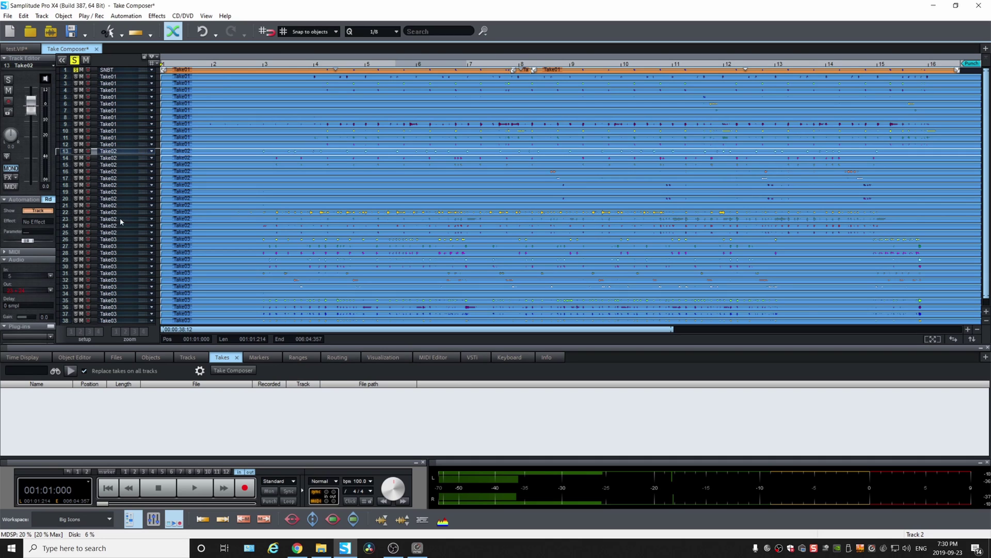
# Change one Takes option, then close the Take Composer choosing No to applying changes.
pyautogui.click(201, 373)
pyautogui.click(221, 404)
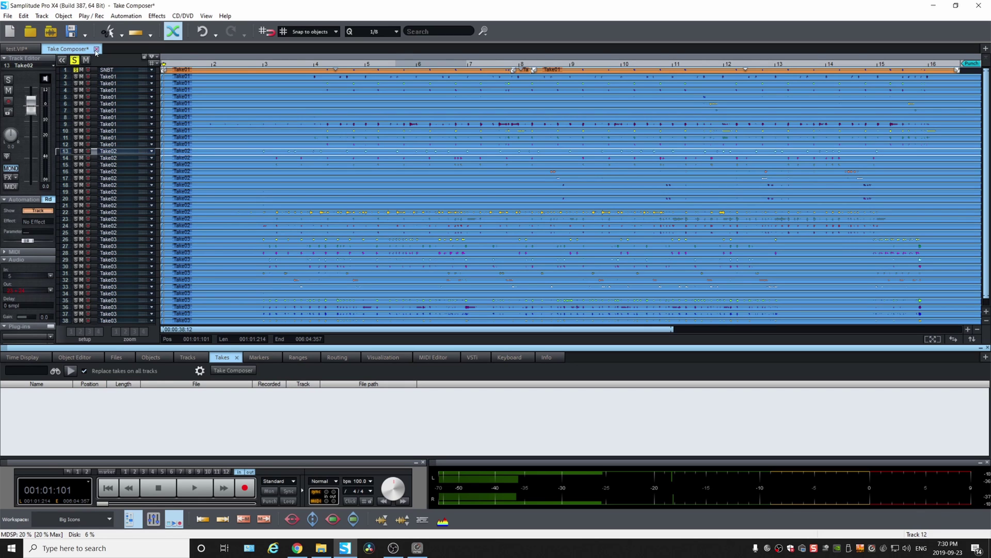
pyautogui.click(96, 49)
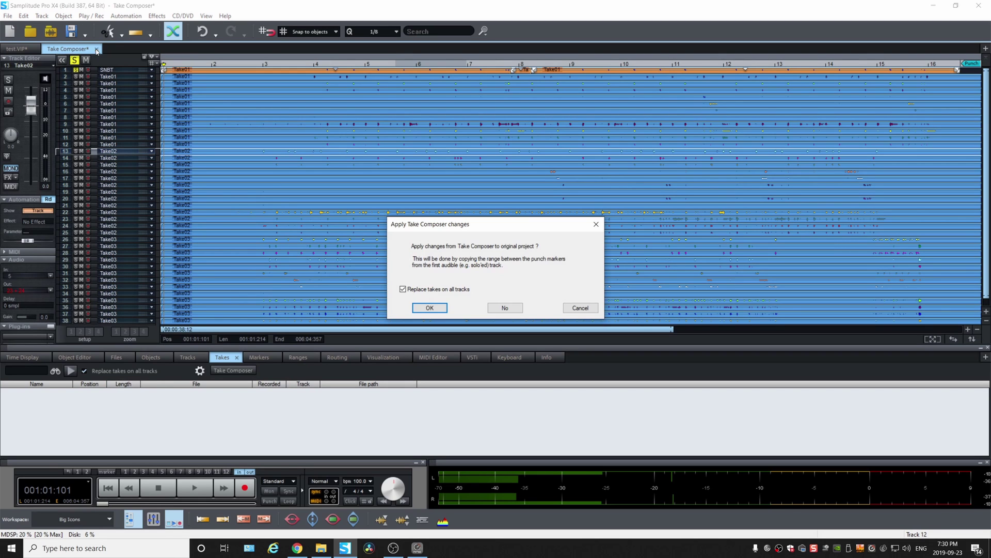
pyautogui.click(506, 308)
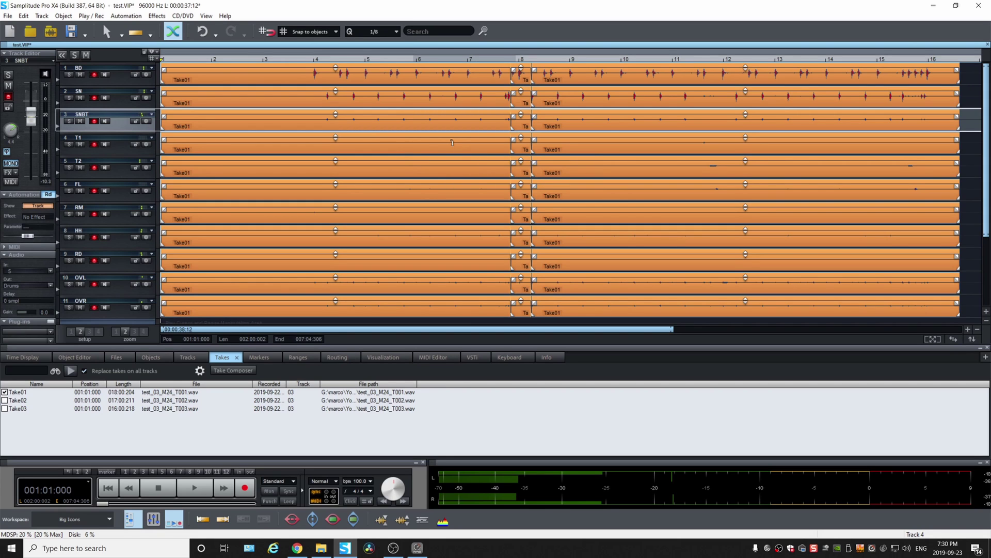
# Play the drums from just before bar 4, then zoom and set position 005:04:296.
pyautogui.click(308, 59)
pyautogui.press('space')
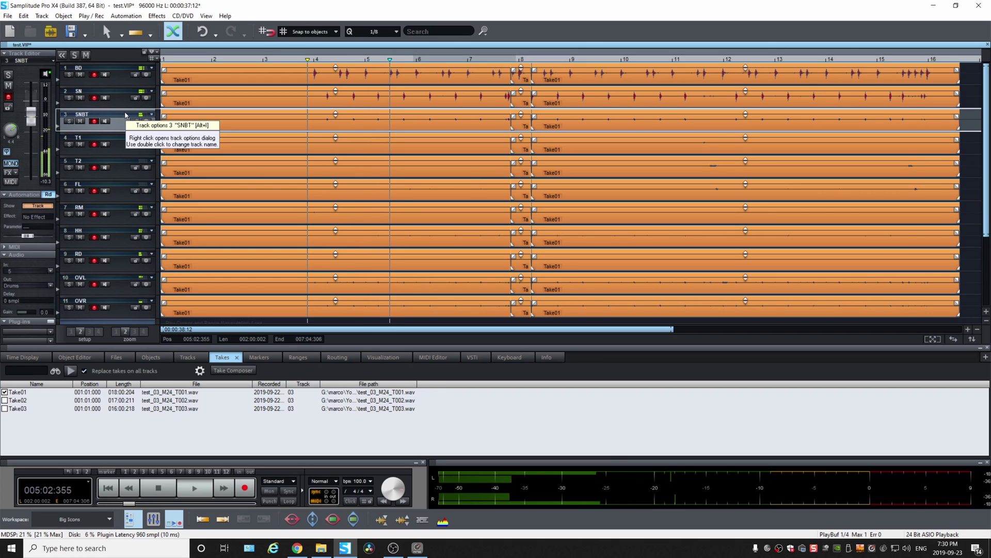
pyautogui.press('space')
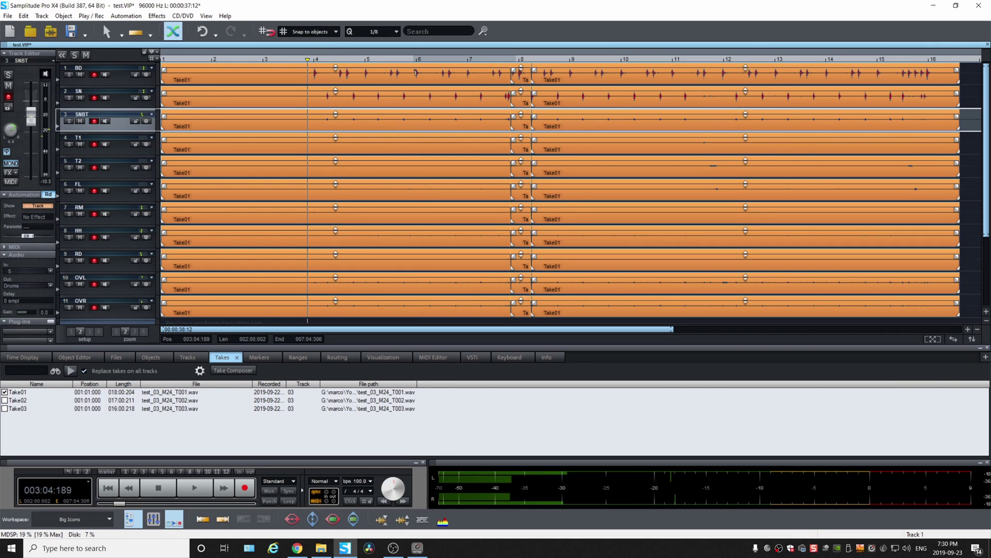
pyautogui.scroll(3, 415, 72)
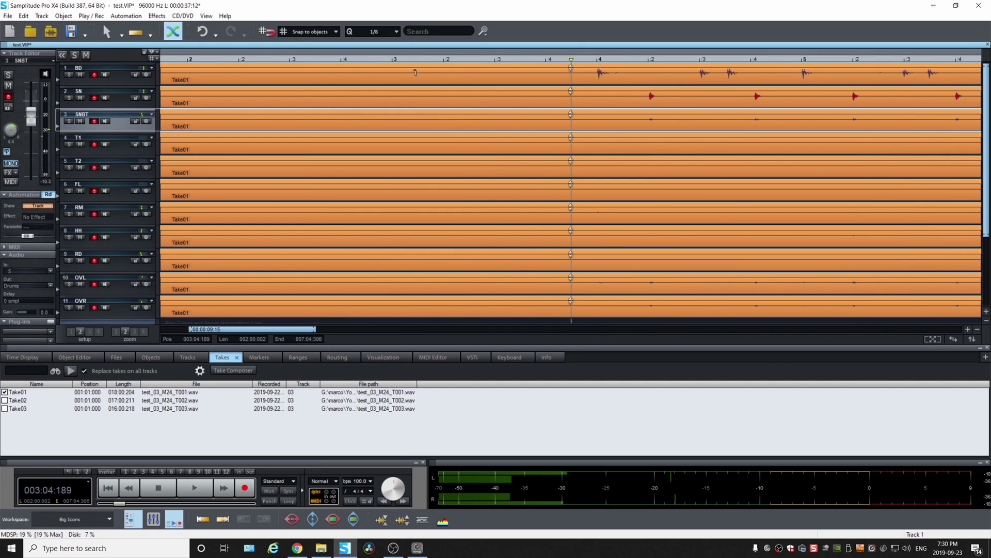
pyautogui.scroll(-3, 416, 73)
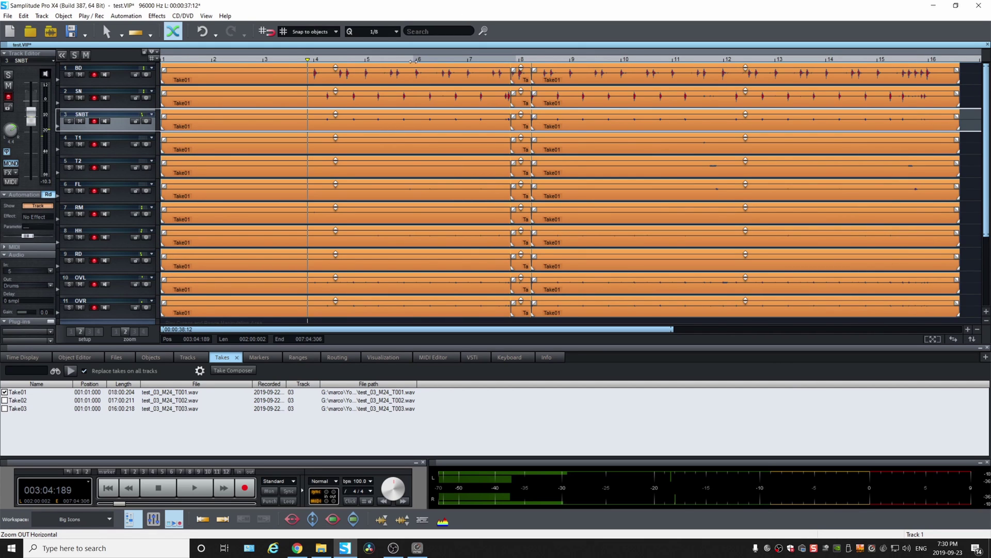
pyautogui.click(413, 61)
pyautogui.scroll(3, 409, 45)
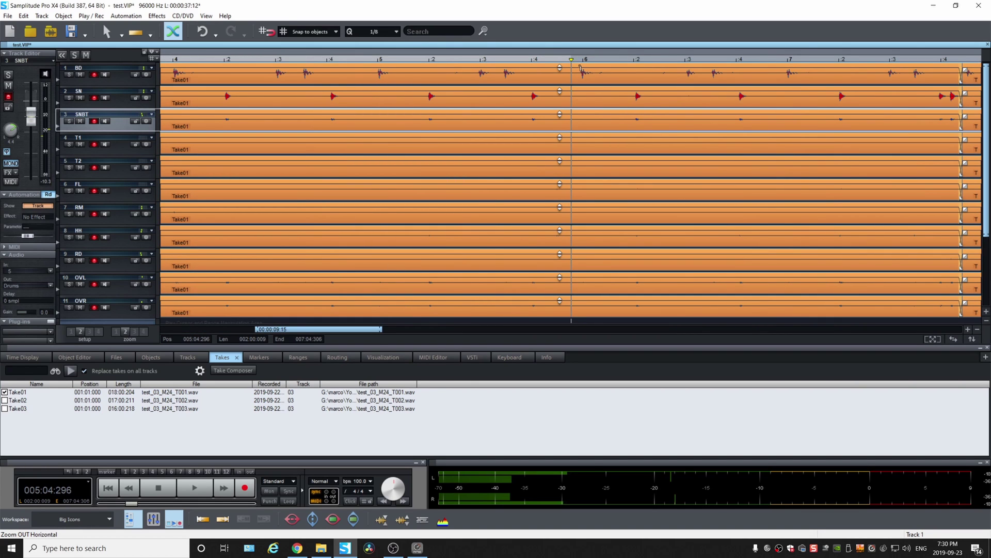
# Split all eleven tracks at bars 6 and 7, tick Take02 for that section, and play from bar 5.
pyautogui.moveTo(580, 67); pyautogui.dragTo(789, 357)
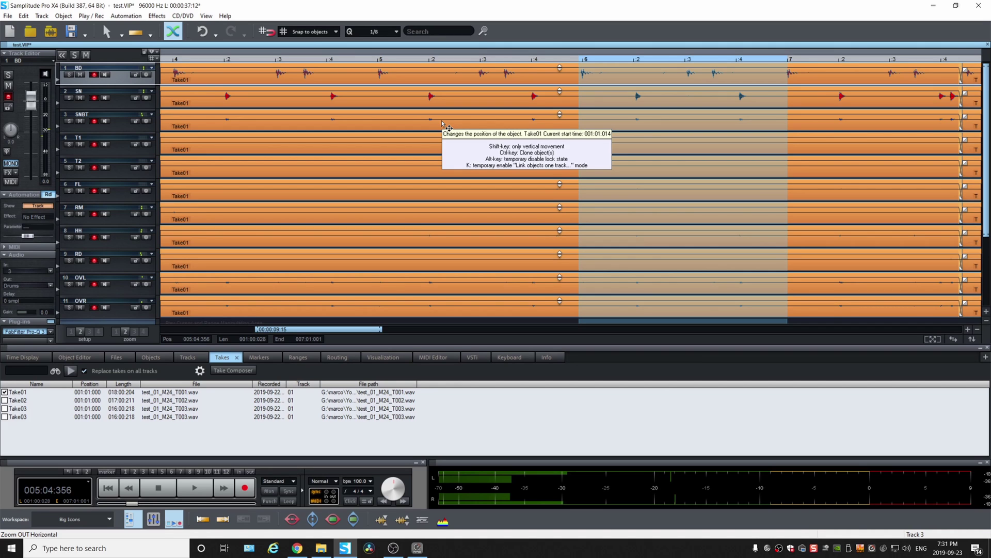
pyautogui.press('t')
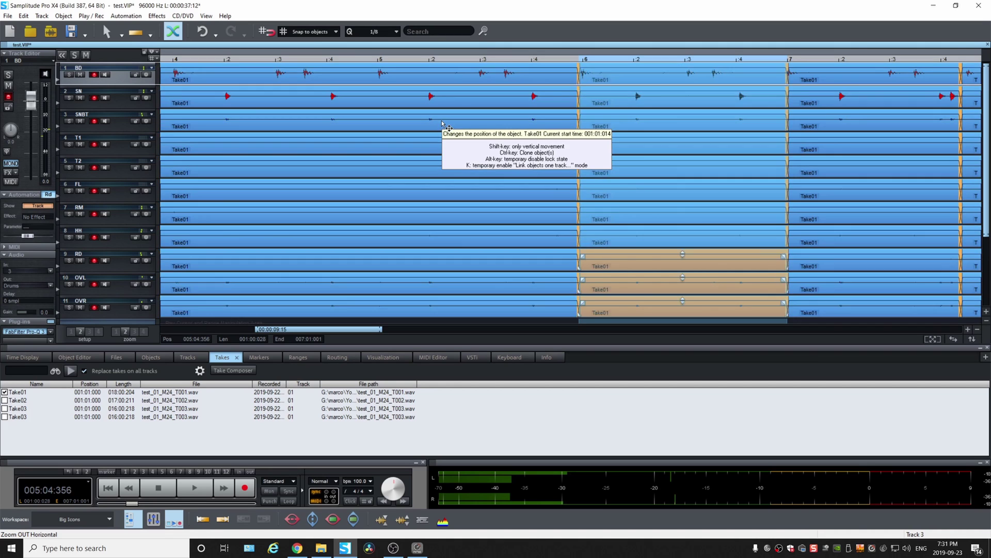
pyautogui.click(496, 315)
pyautogui.click(634, 317)
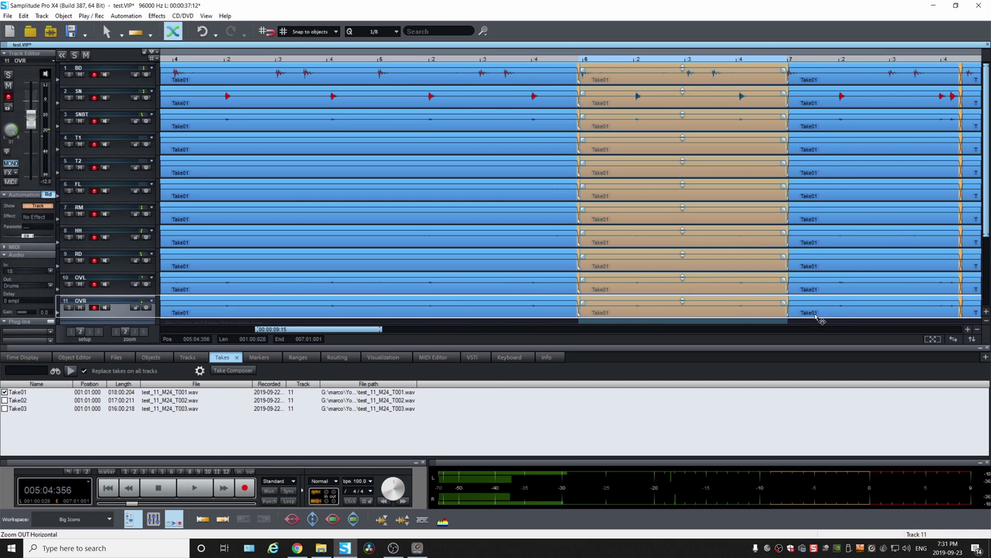
pyautogui.click(818, 316)
pyautogui.click(524, 315)
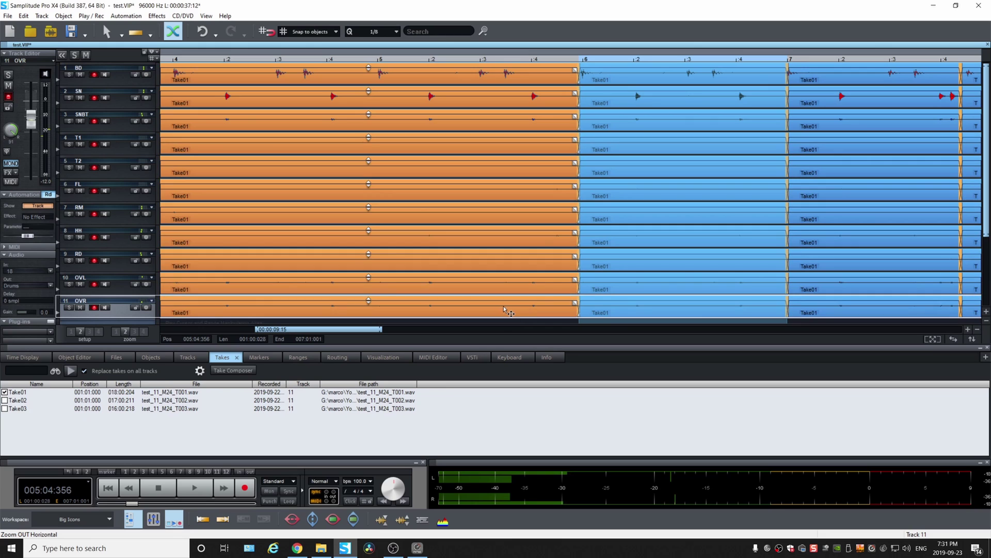
pyautogui.click(617, 318)
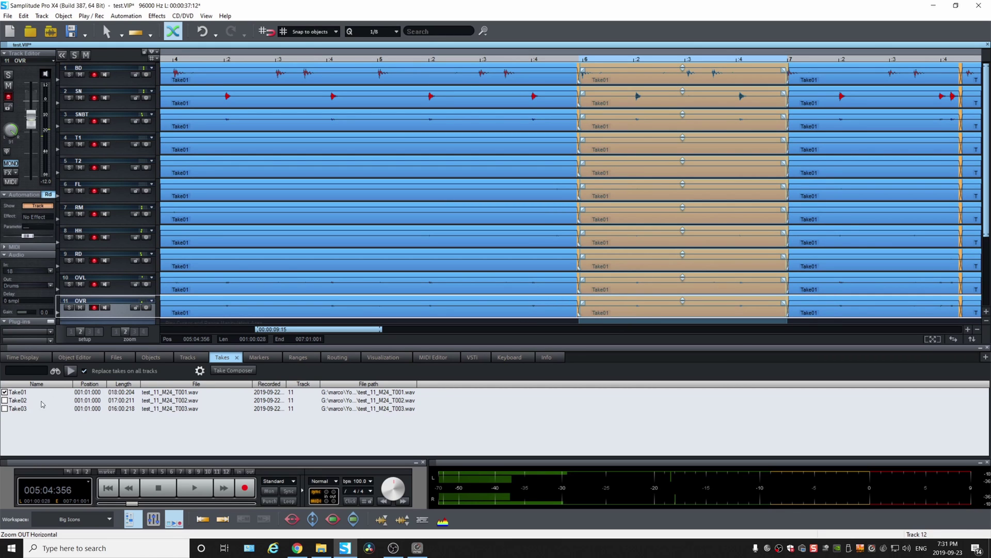
pyautogui.click(5, 400)
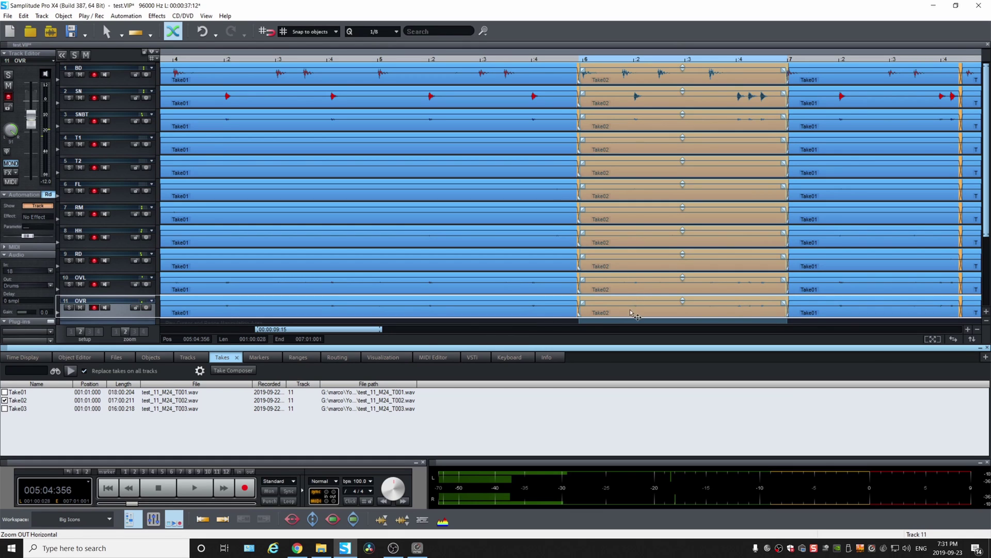
pyautogui.click(374, 60)
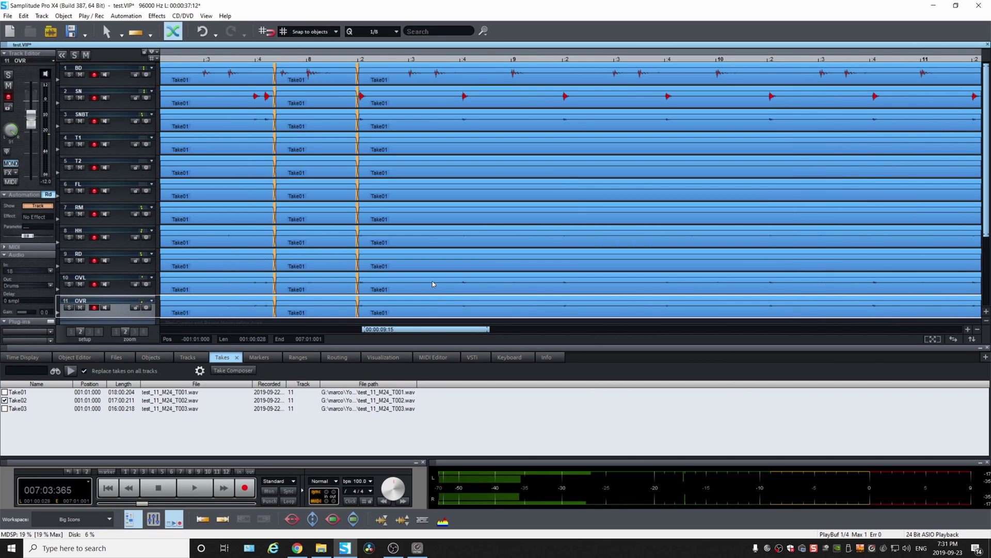
# Stop playback and confirm the section after bar 7 still uses Take01 on all eleven tracks.
pyautogui.press('space')
pyautogui.moveTo(427, 331); pyautogui.dragTo(332, 335)
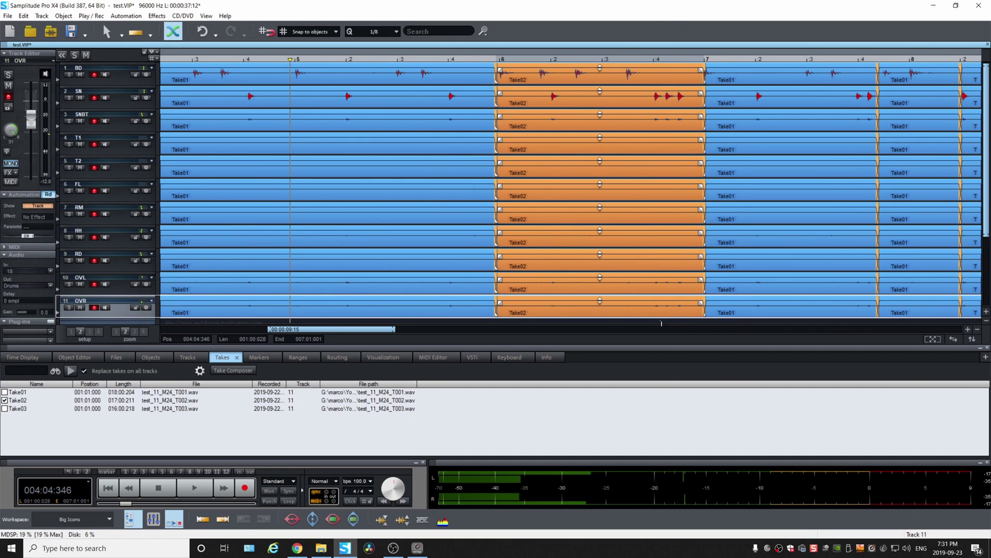
pyautogui.click(706, 314)
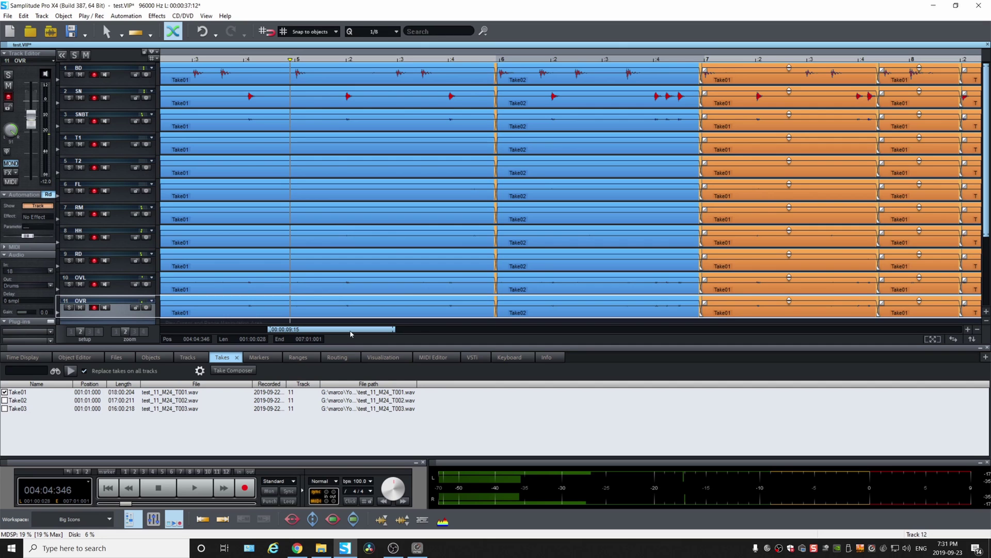
pyautogui.moveTo(351, 334); pyautogui.dragTo(503, 339)
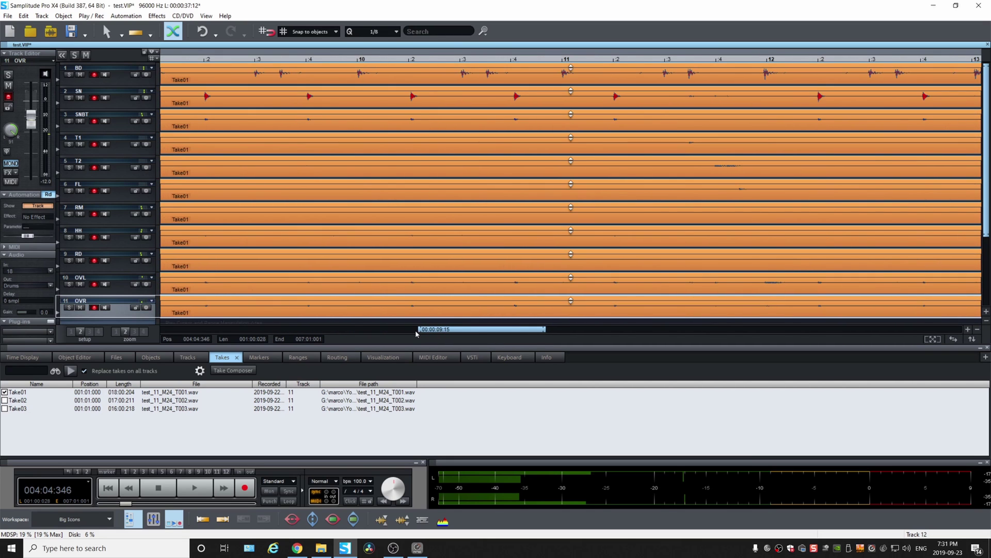
pyautogui.scroll(-4, 415, 330)
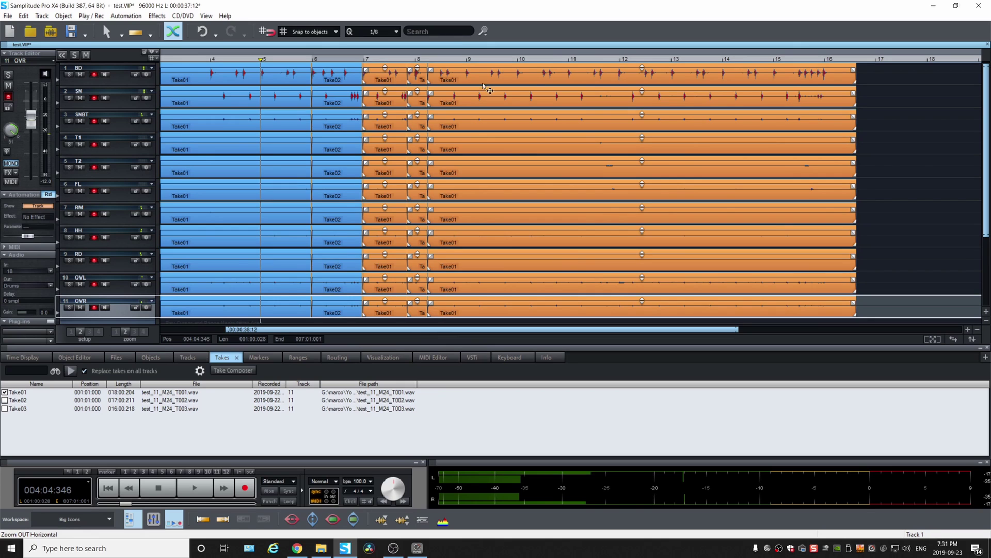
# Split all drum tracks at bars 11 and 12 and switch that section to Take03.
pyautogui.moveTo(568, 73); pyautogui.dragTo(619, 329)
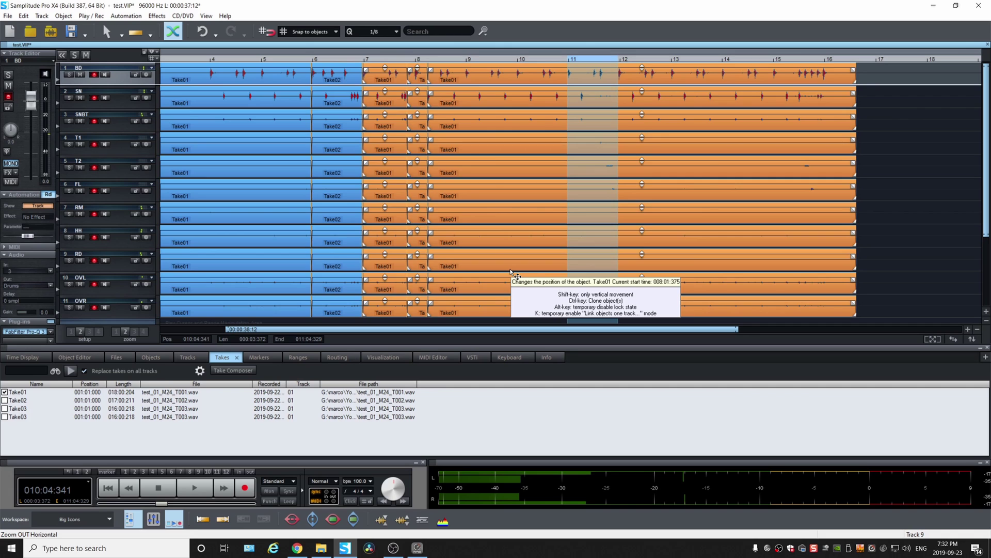
pyautogui.press('t')
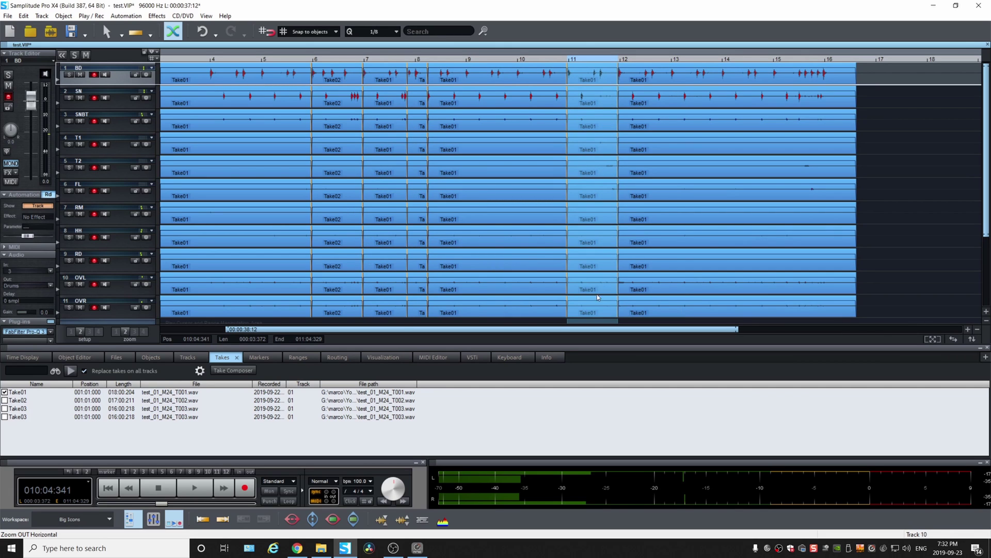
pyautogui.click(596, 307)
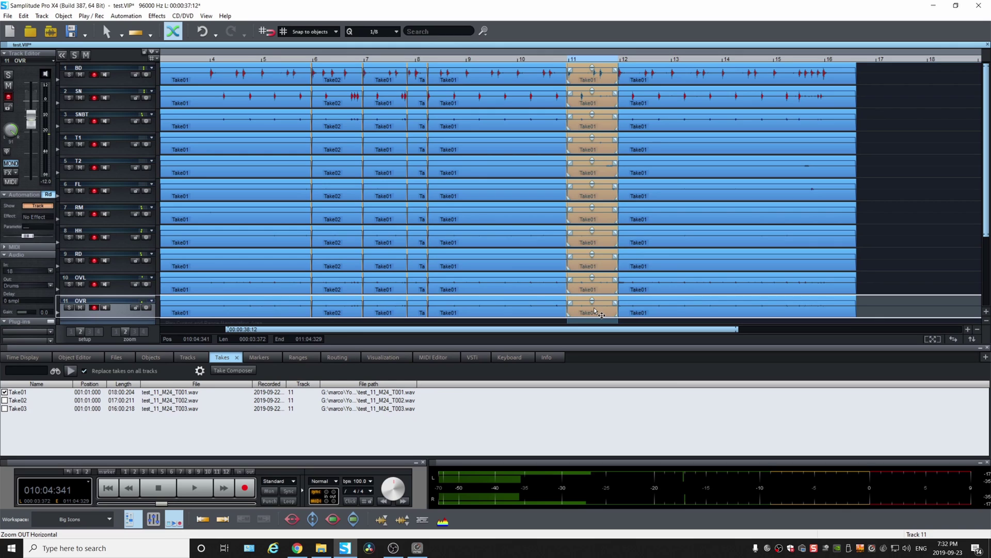
pyautogui.click(6, 411)
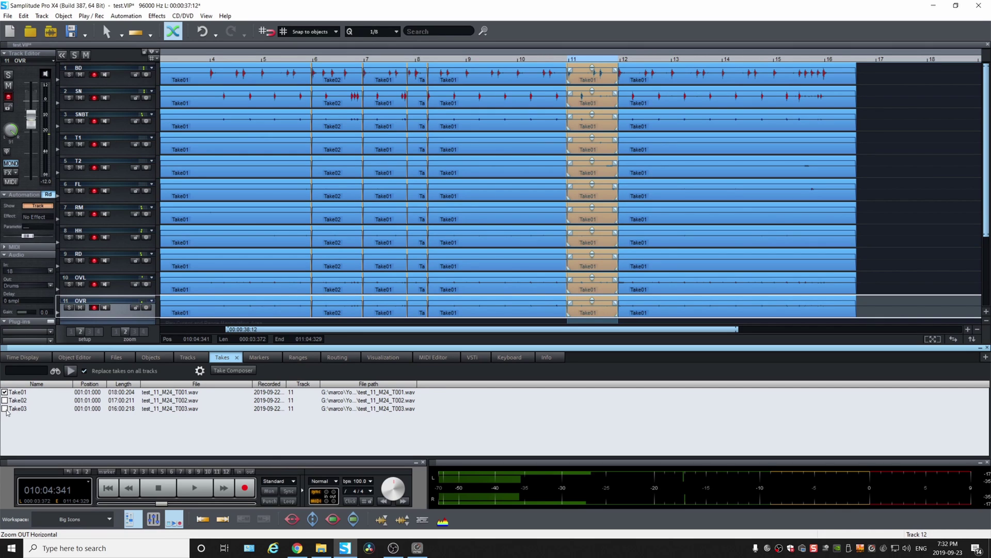
pyautogui.click(6, 409)
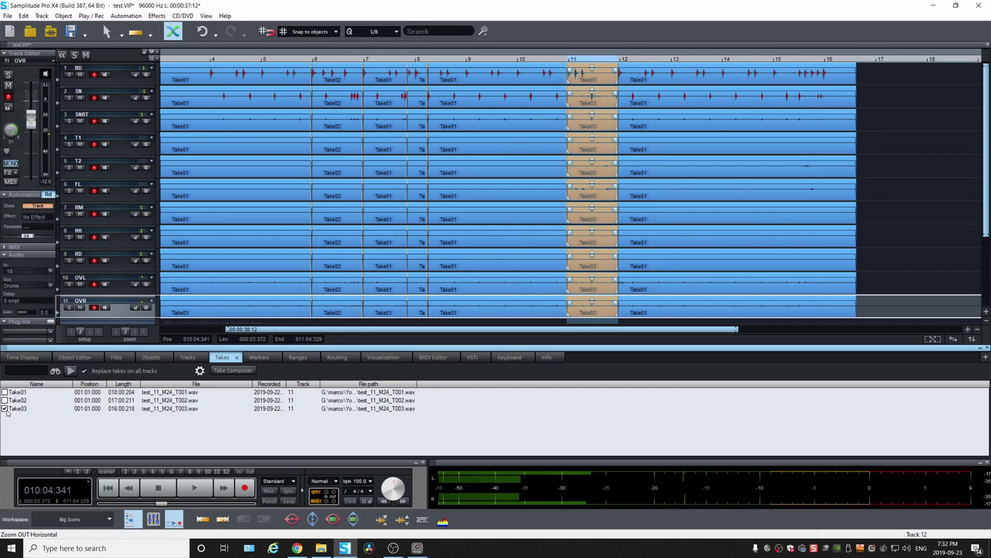
# Shift the Take03 section's start and end crossfades slightly later, then start playback.
pyautogui.click(568, 58)
pyautogui.scroll(5, 568, 58)
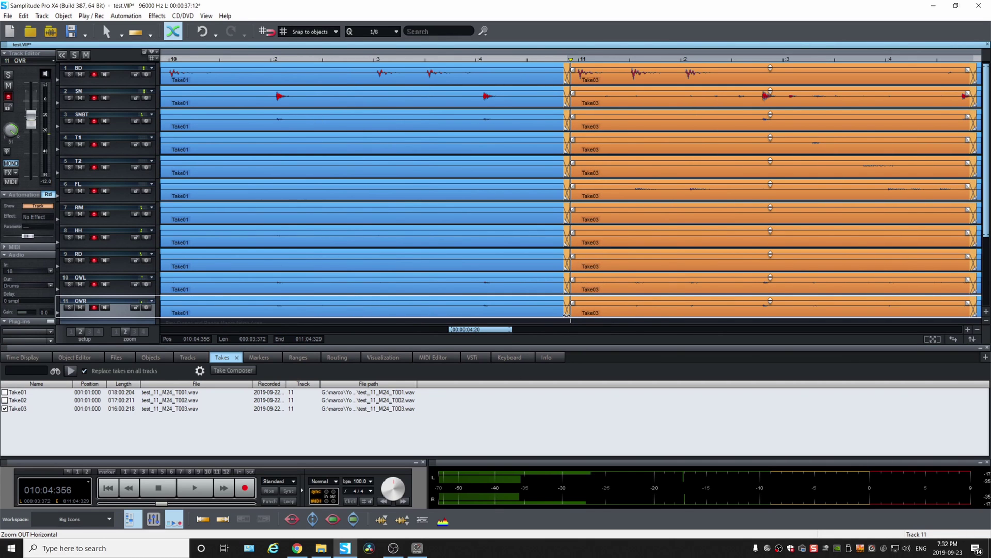
pyautogui.moveTo(566, 314); pyautogui.dragTo(572, 315)
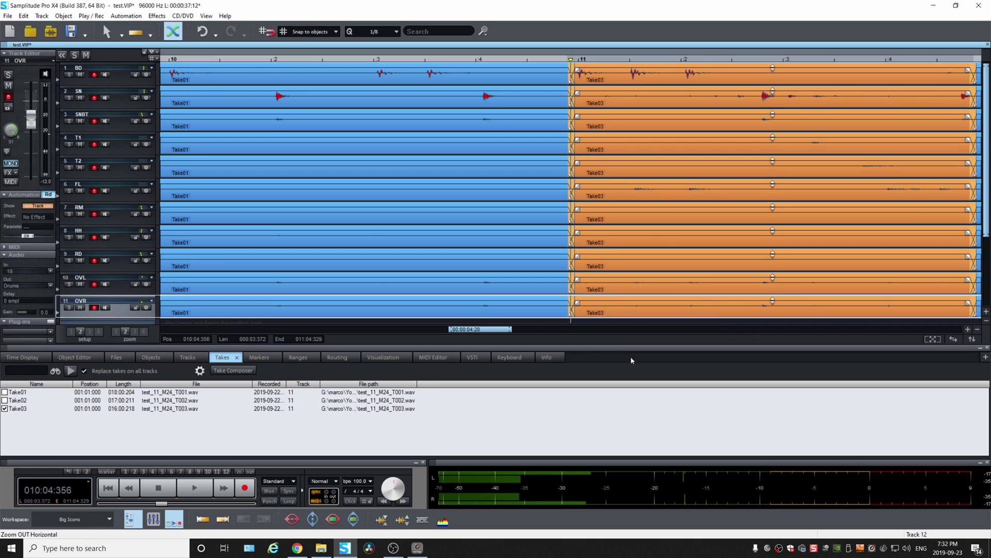
pyautogui.moveTo(481, 329); pyautogui.dragTo(498, 329)
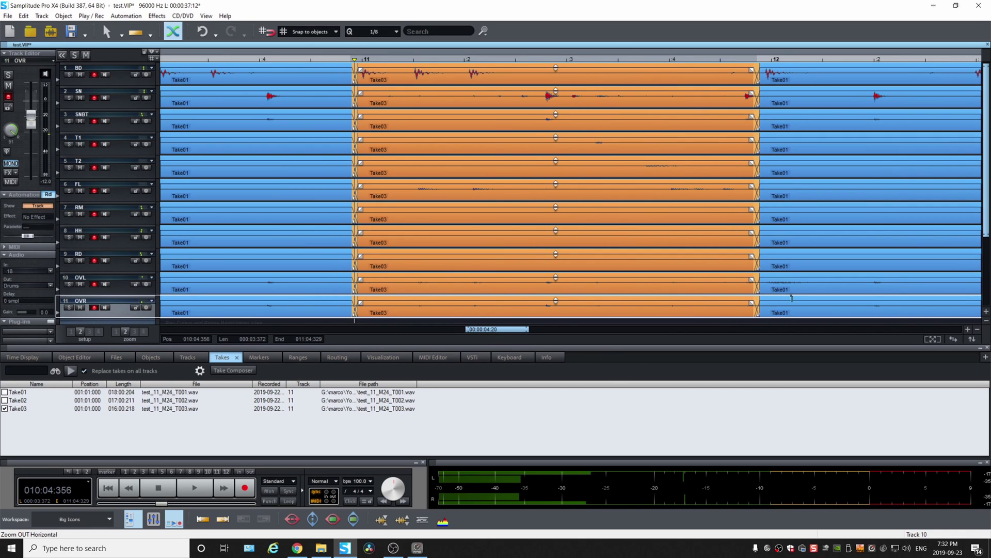
pyautogui.moveTo(760, 314); pyautogui.dragTo(766, 314)
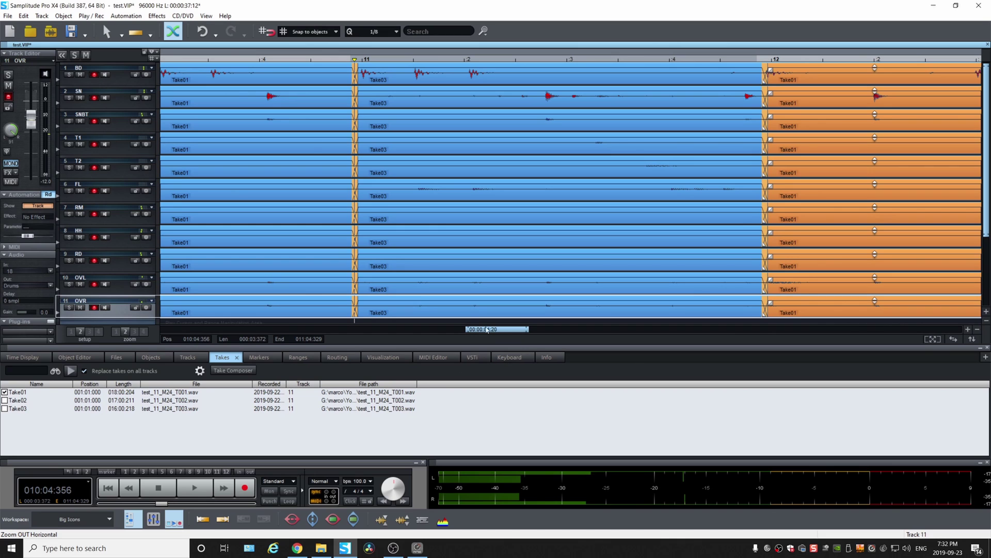
pyautogui.moveTo(466, 329); pyautogui.dragTo(438, 329)
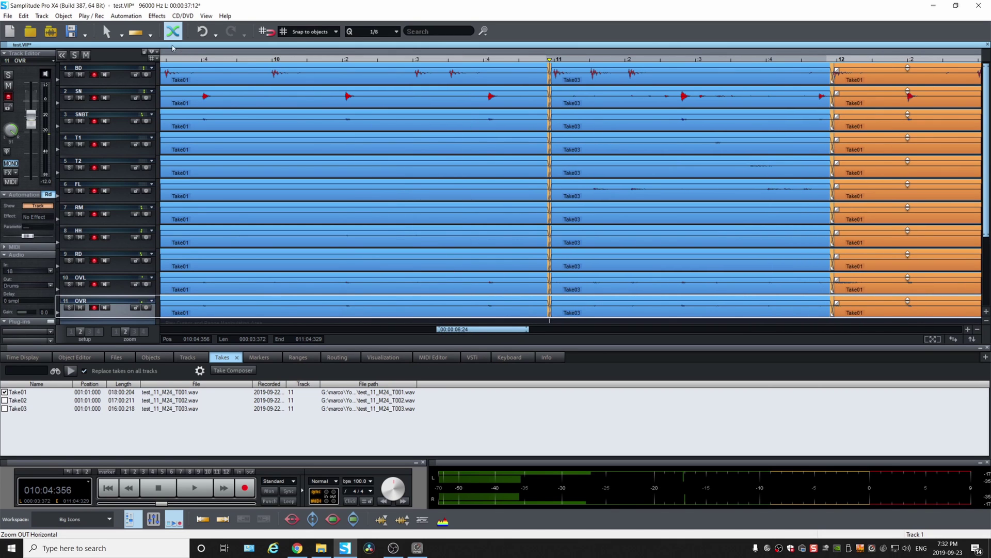
pyautogui.click(167, 59)
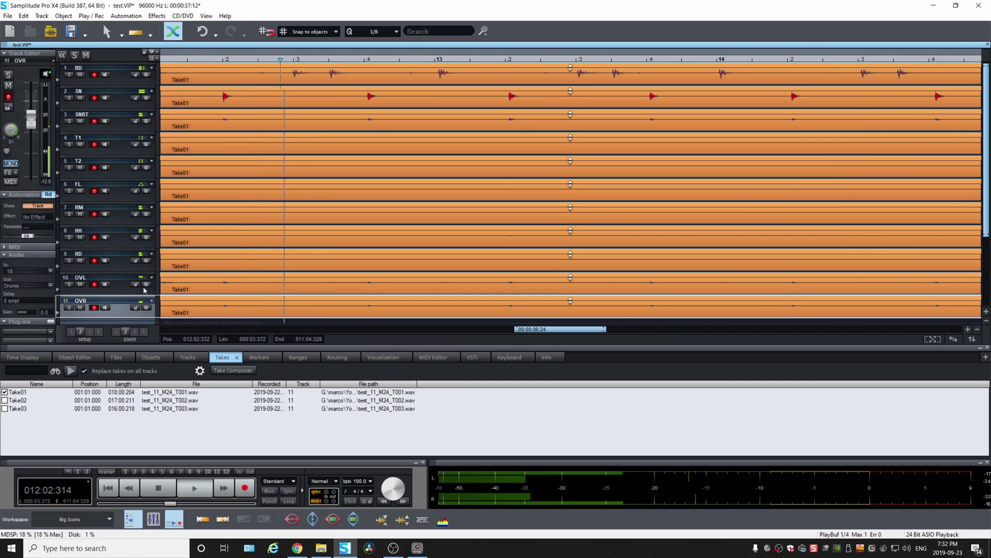
# Stop playback after hearing the Take03 section and scroll back to bars 10–13.
pyautogui.press('space')
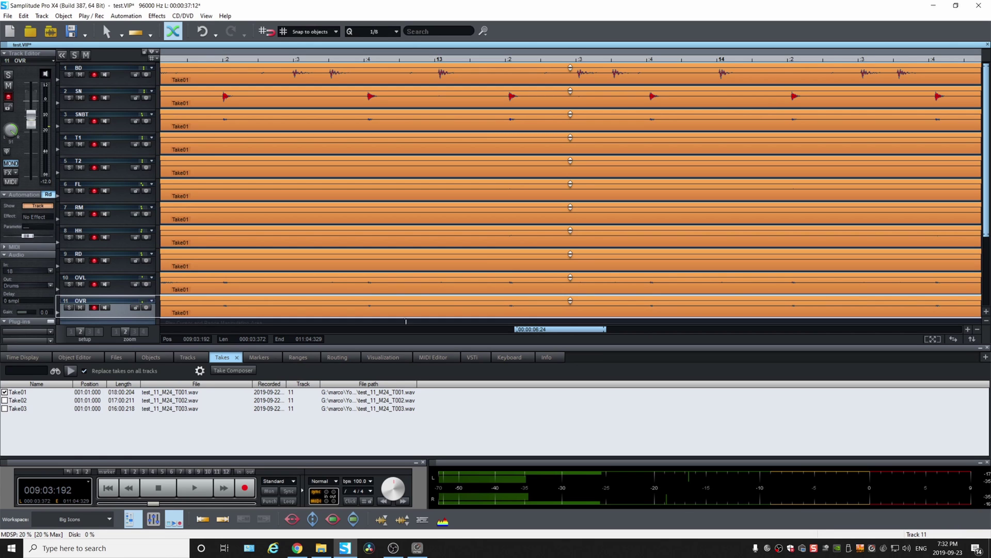
pyautogui.moveTo(568, 330); pyautogui.dragTo(501, 340)
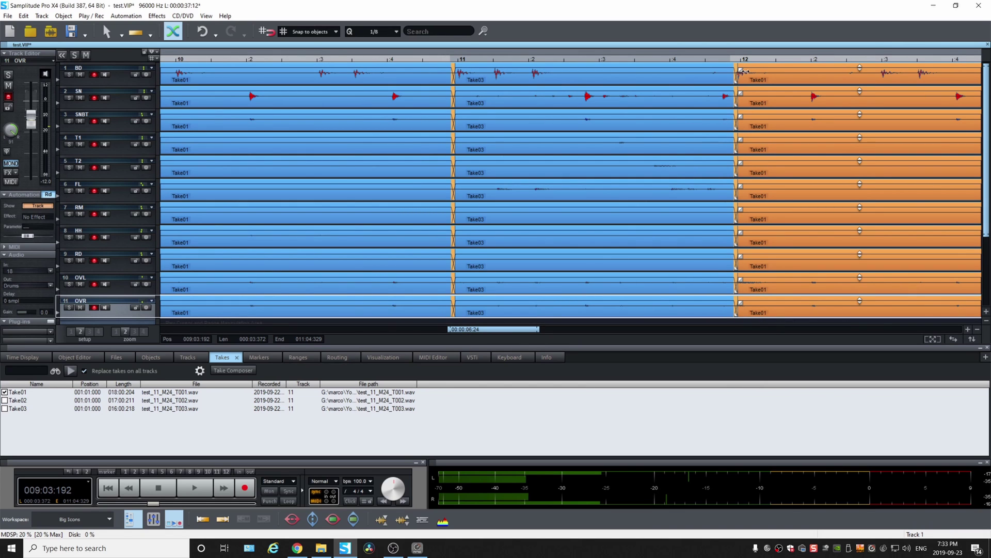
# Split all drum tracks at bar 12.2.3, nudge the new section later, and play from bar 10.4.
pyautogui.click(881, 80)
pyautogui.press('t')
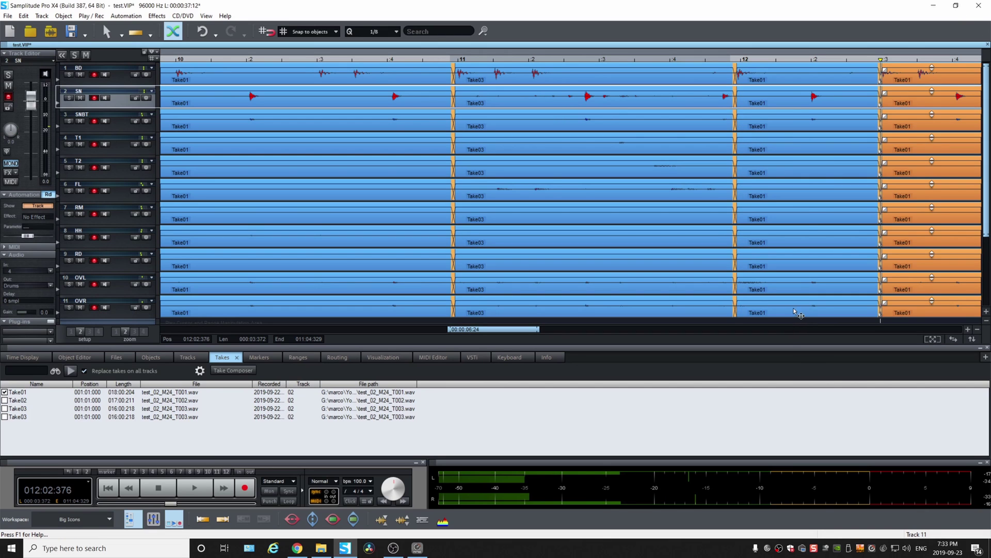
pyautogui.click(759, 83)
pyautogui.moveTo(756, 81); pyautogui.dragTo(760, 83)
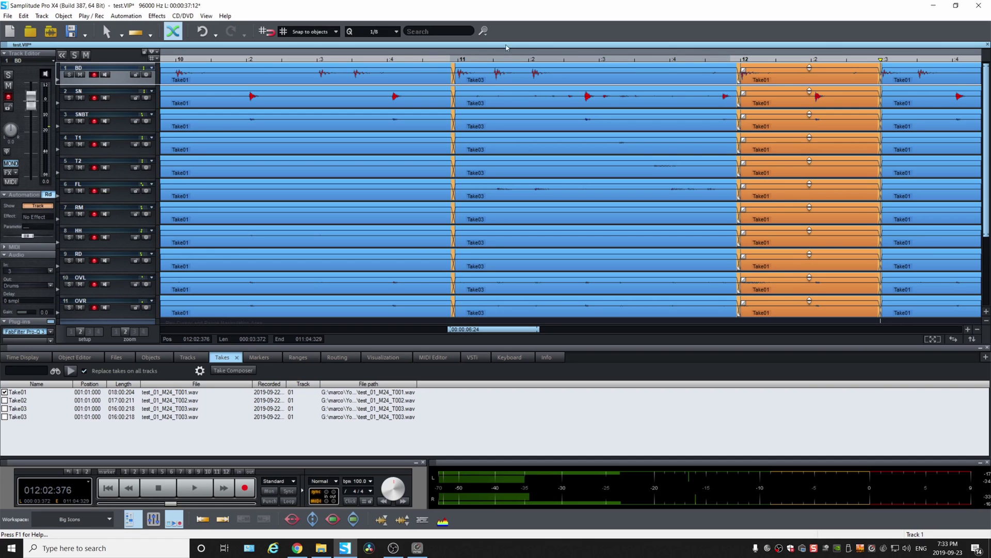
pyautogui.click(413, 65)
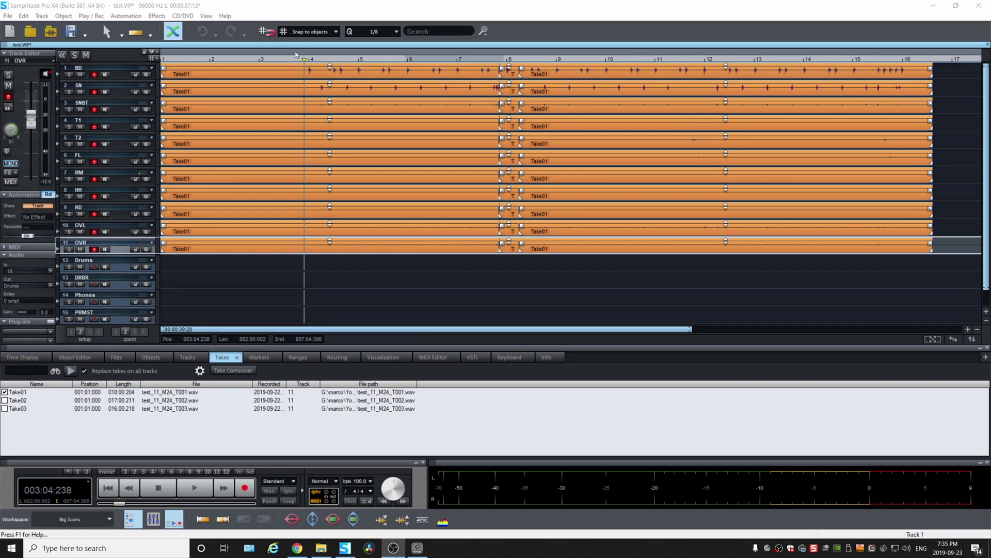
pyautogui.rightClick(267, 30)
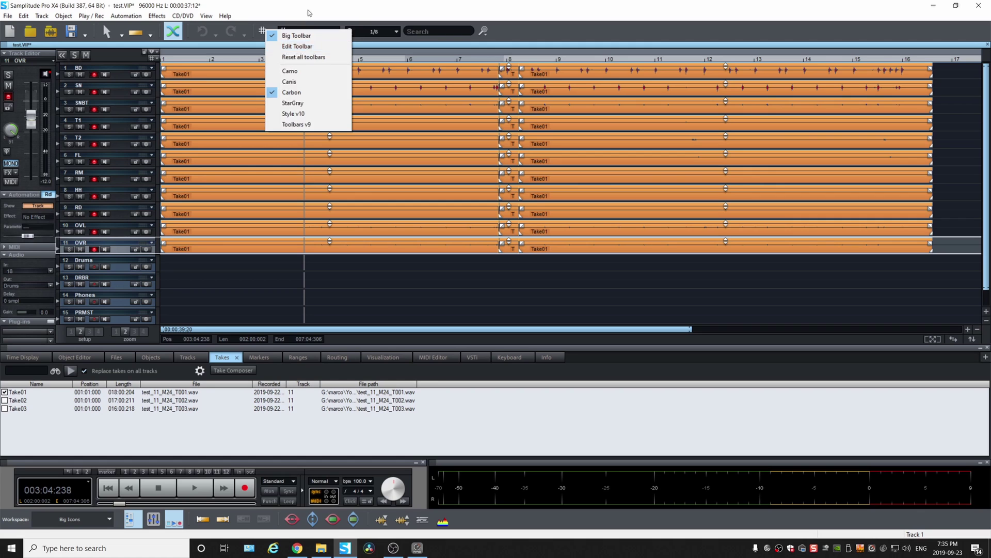
# Set snapping to 'Snap to beats / bars' and loop the range from bar 4 to 6.
pyautogui.press('Escape')
pyautogui.click(271, 34)
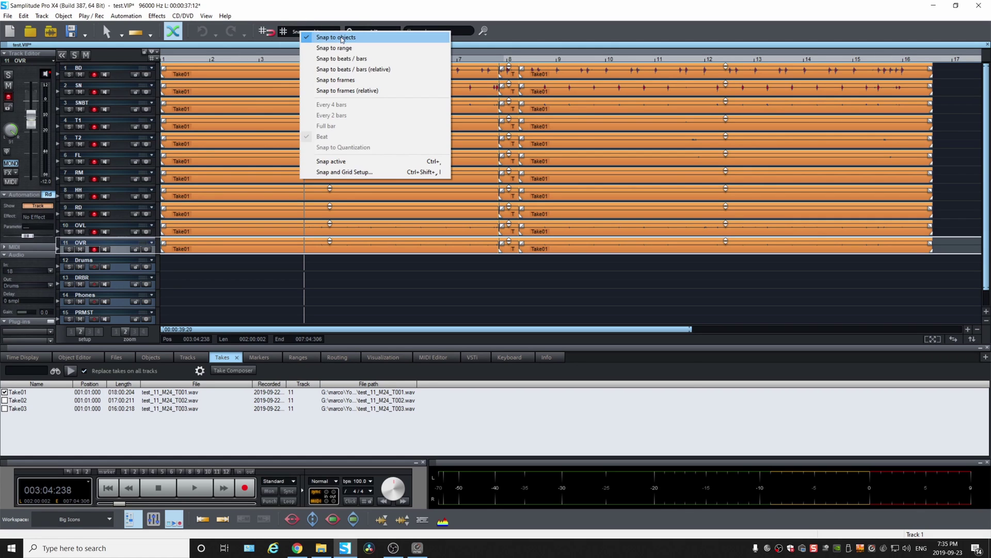
pyautogui.click(369, 60)
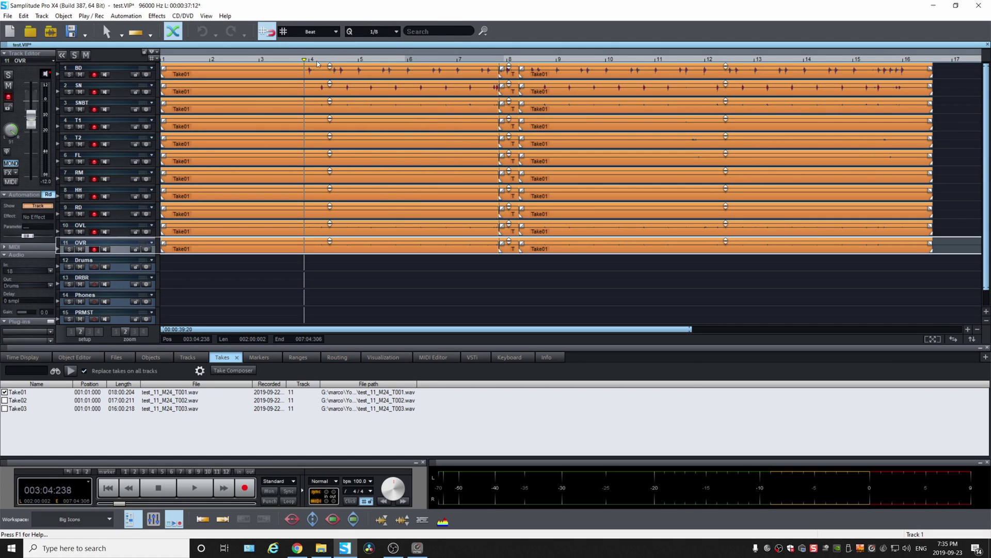
pyautogui.moveTo(310, 61); pyautogui.dragTo(408, 60)
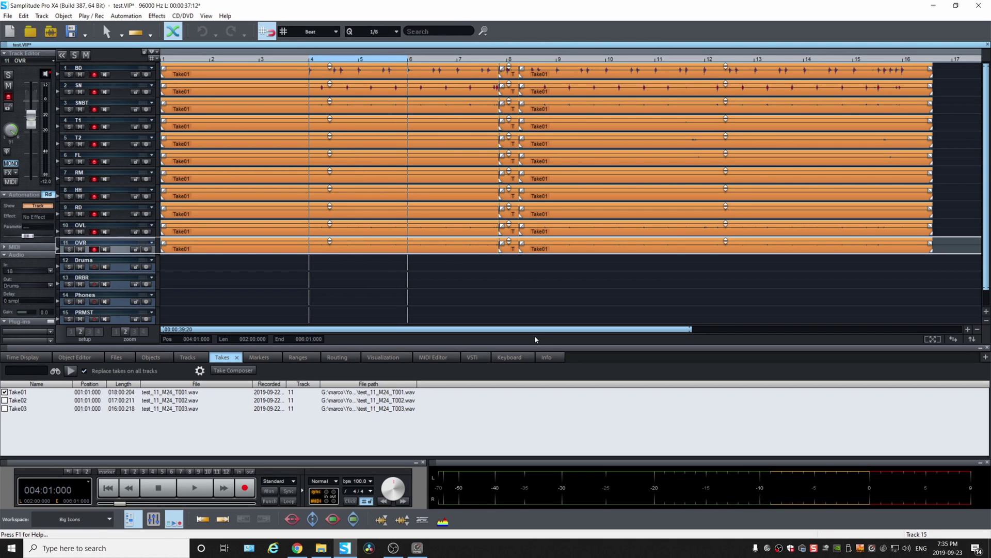
pyautogui.press('l')
# Play the loop, audition Take02 on every track, return to Take01, and stop.
pyautogui.press('space')
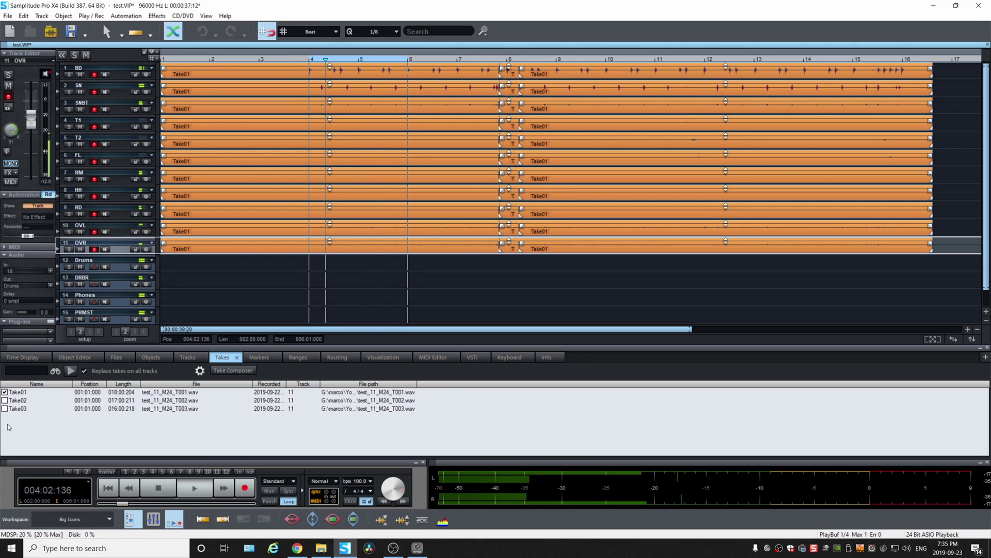
pyautogui.click(5, 400)
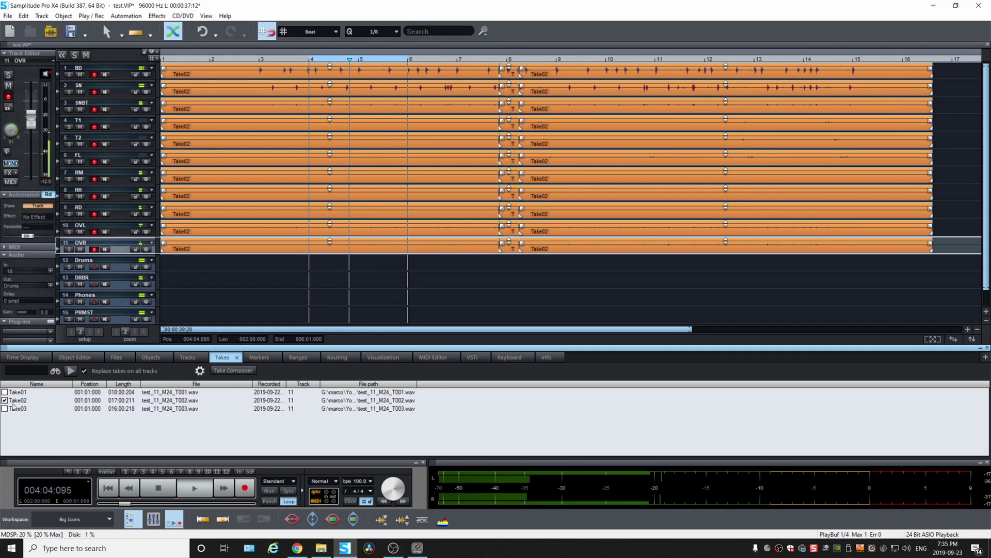
pyautogui.click(5, 392)
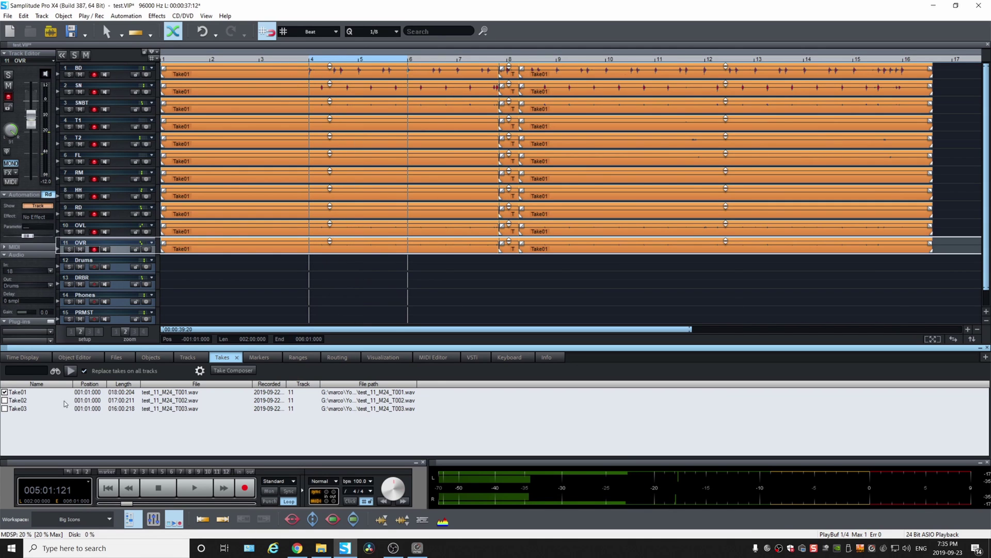
pyautogui.press('space')
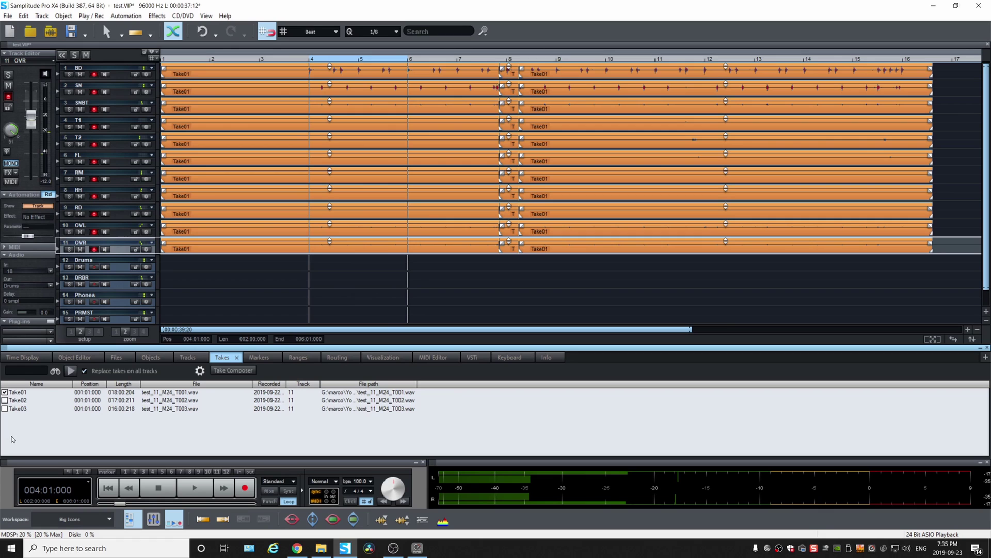